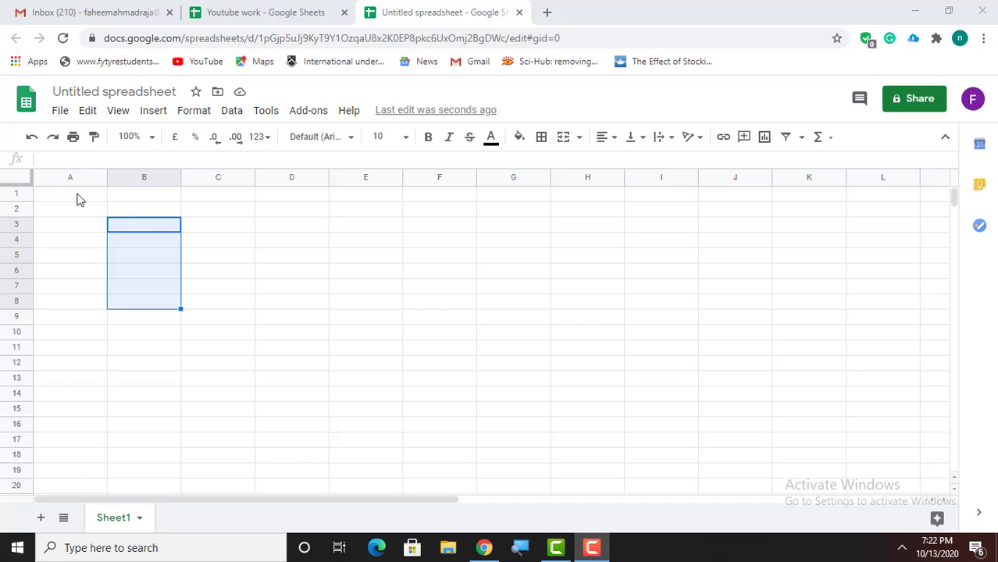
click(78, 195)
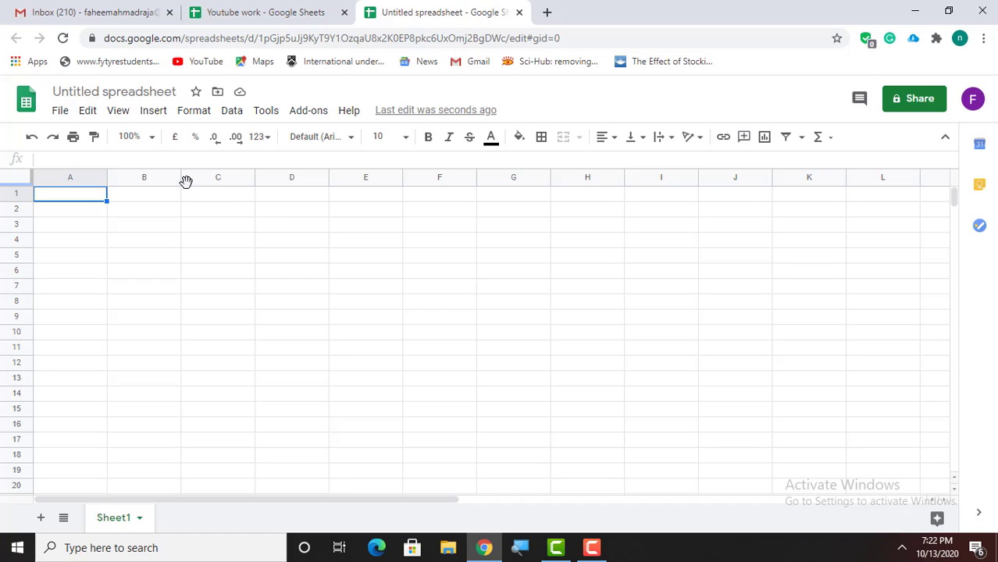
click(157, 200)
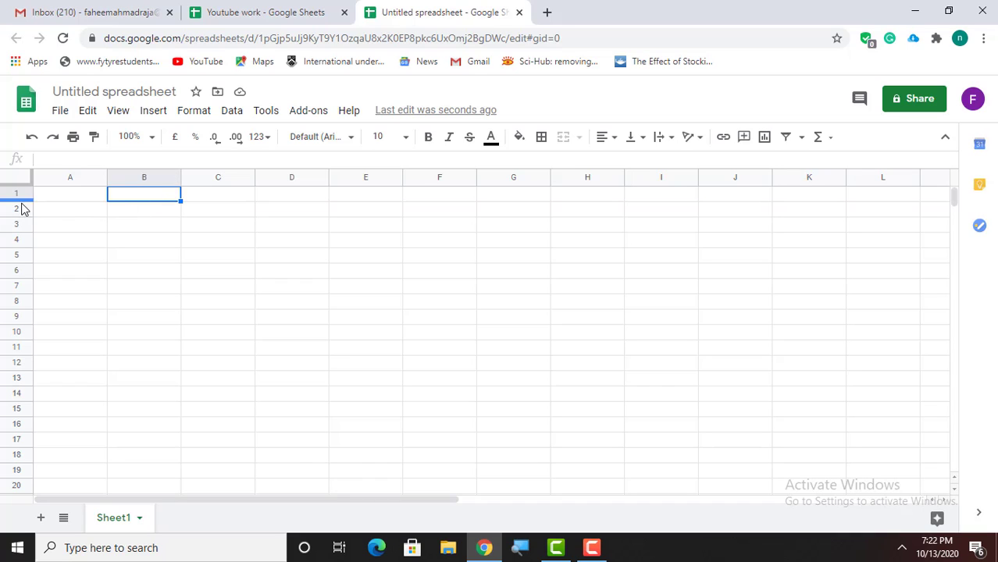
click(230, 200)
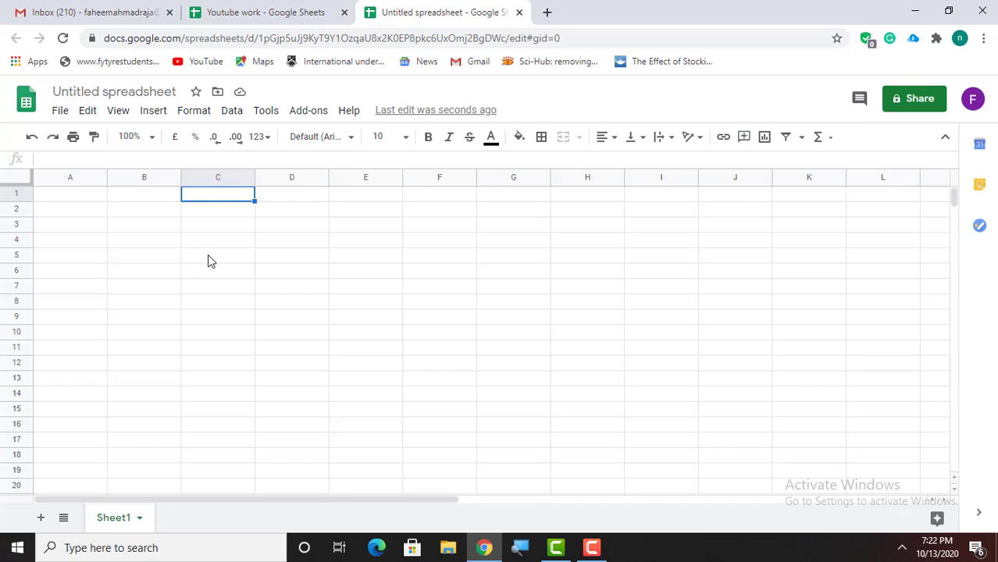
click(224, 211)
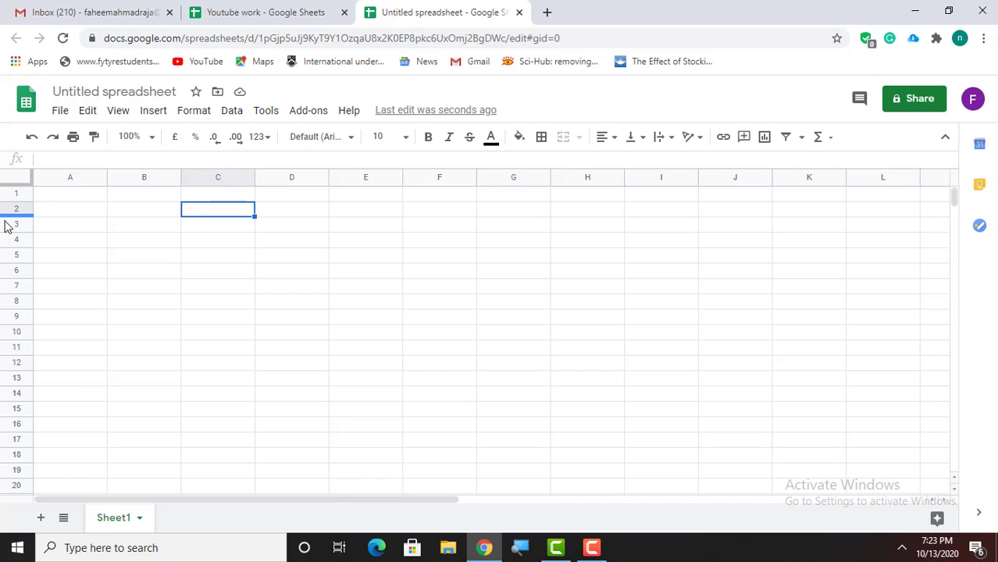
click(442, 322)
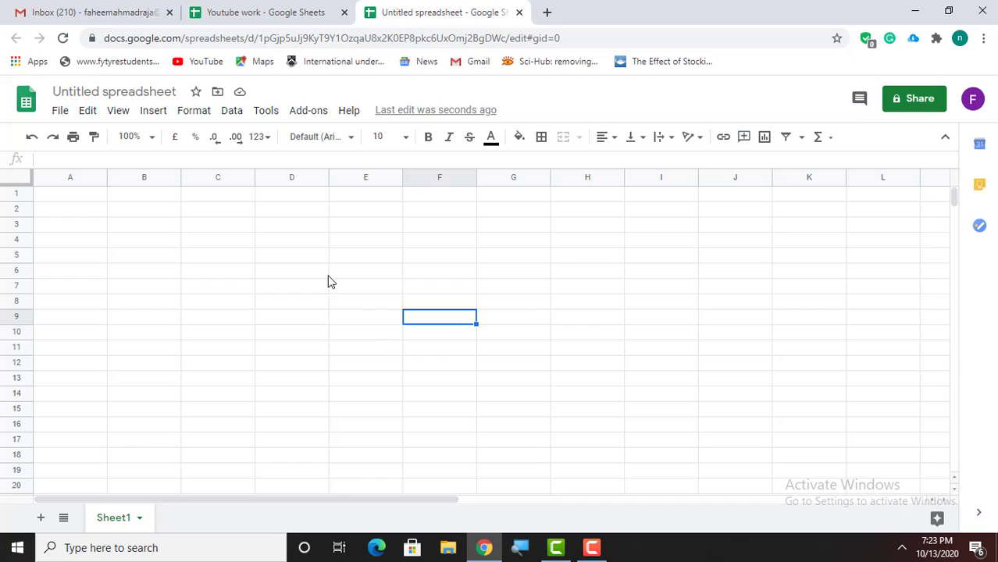
Enter the numbers 333, 444, 222, 222 and 222 down column D in cells D5 to D9.
click(314, 260)
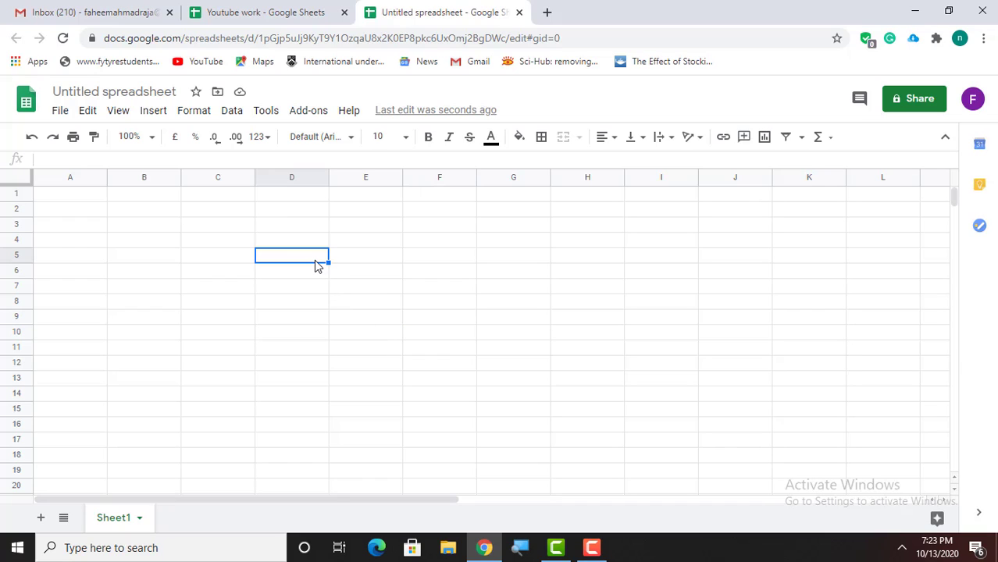
text(333)
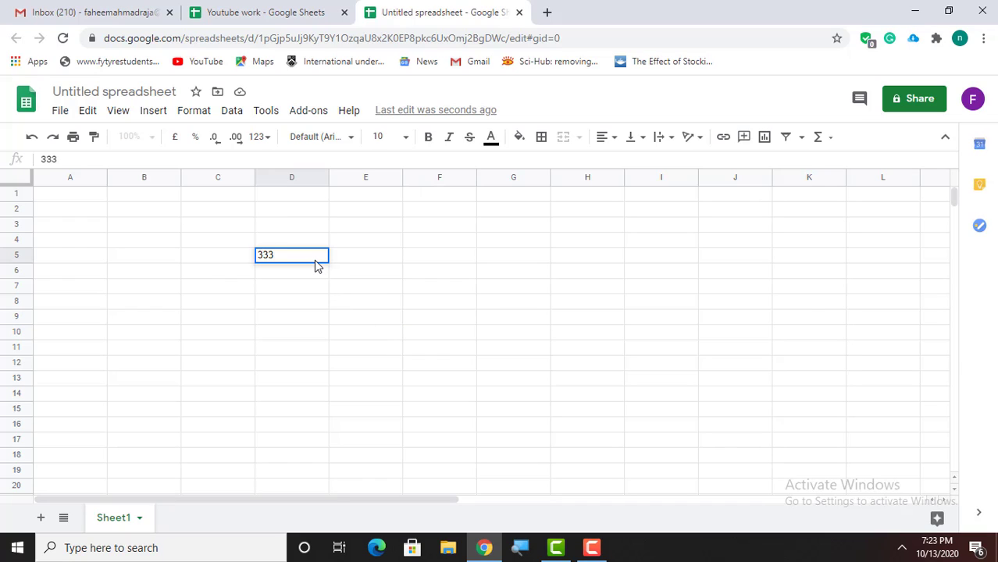
key(Return)
text(444)
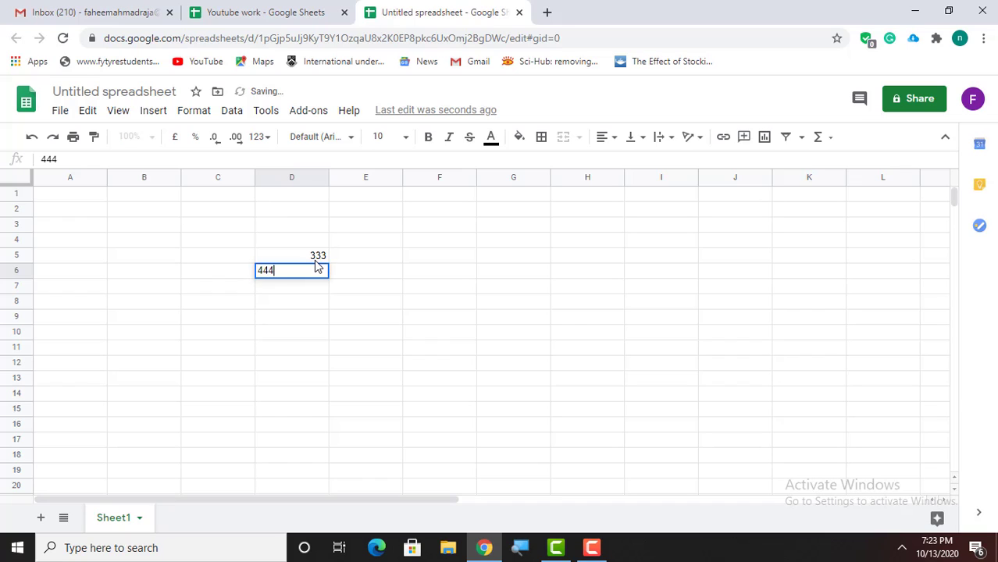
key(Return)
text(222)
key(Return)
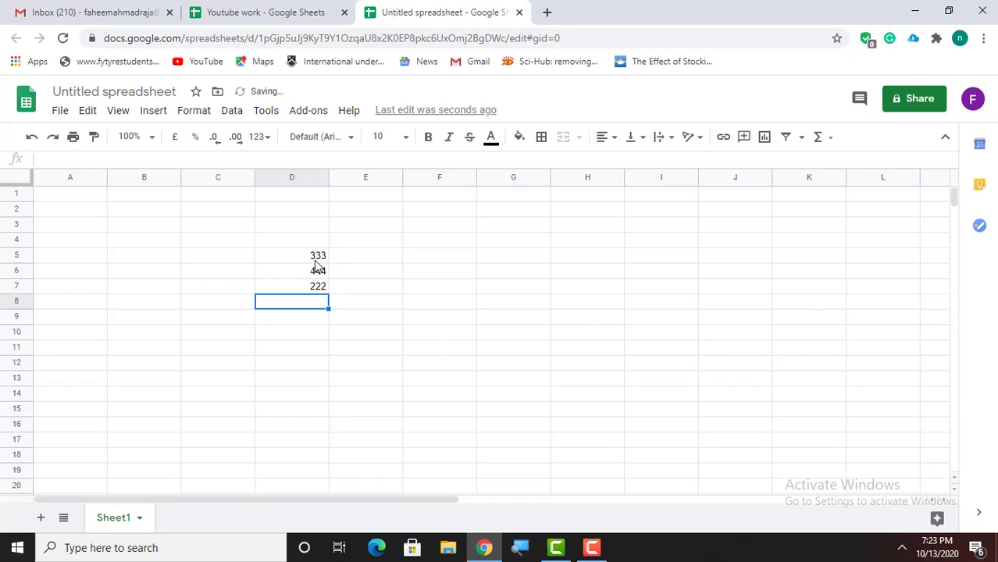
text(222)
key(Return)
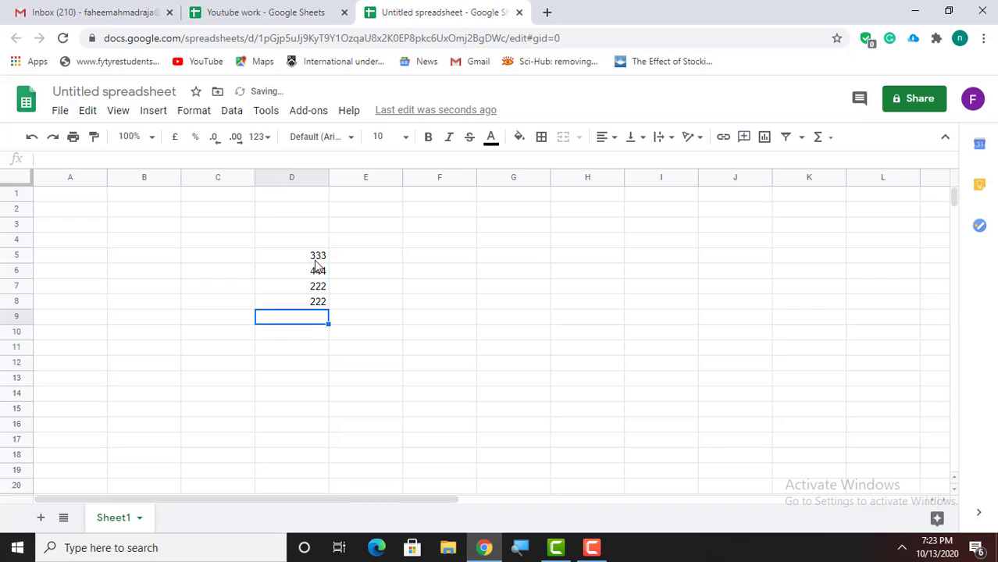
text(222)
key(Return)
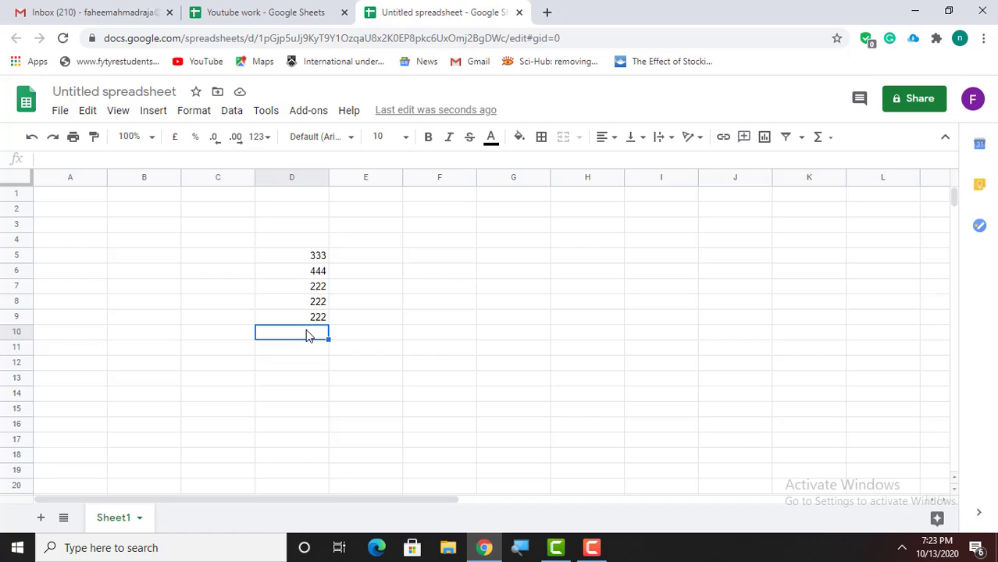
Add up the column D numbers in cell D10 with the formula =sum(d5:d9).
text(=)
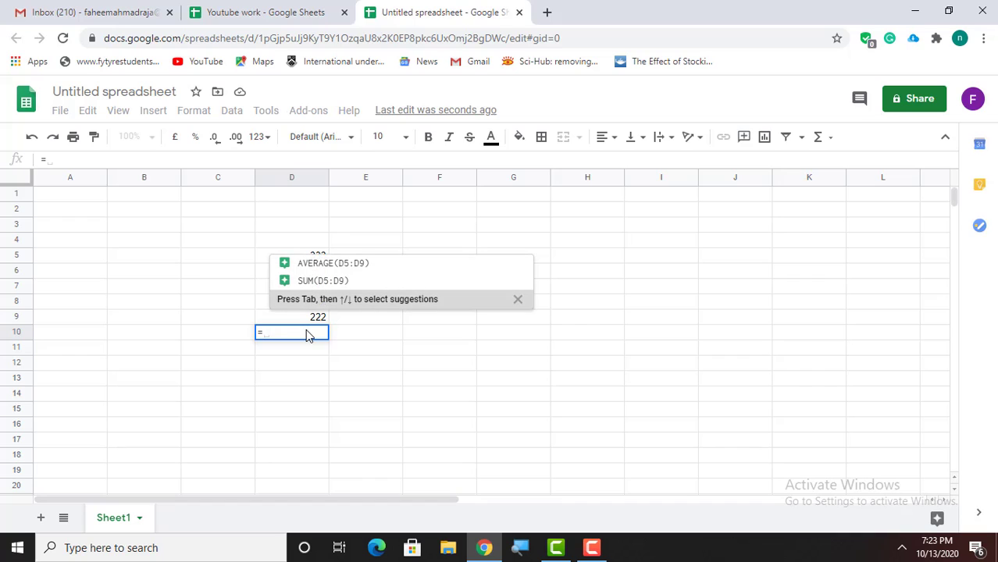
text(su)
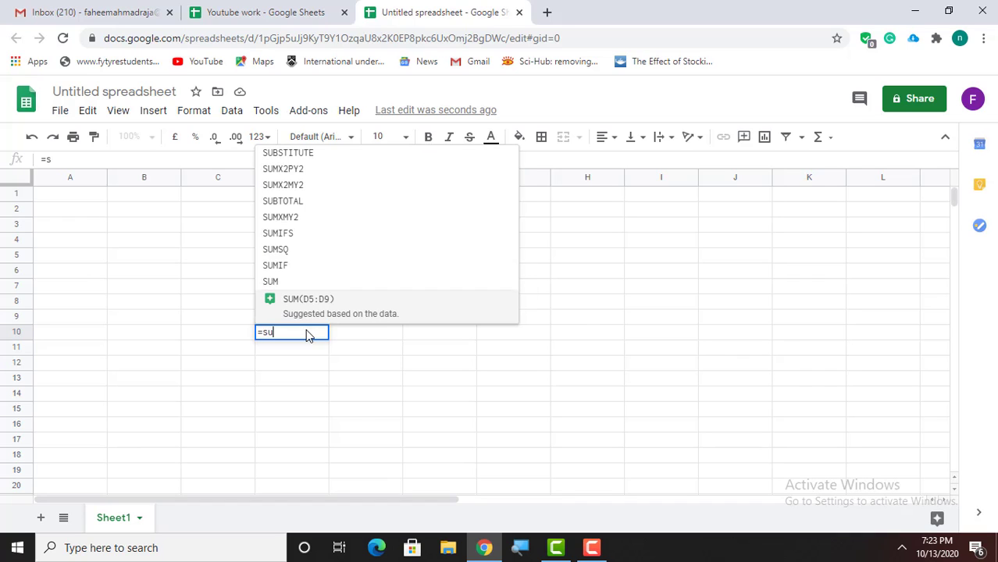
text(m)
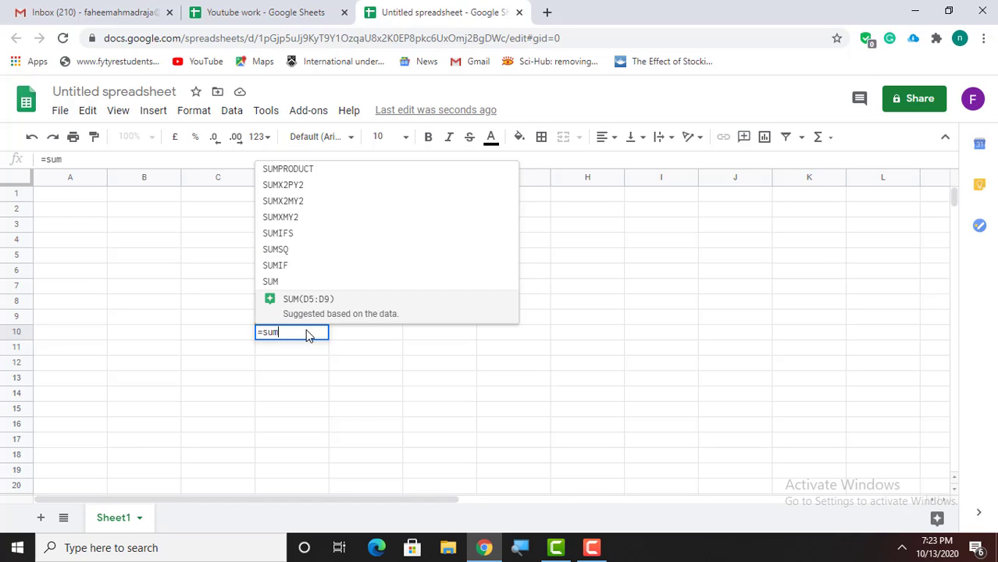
text(()
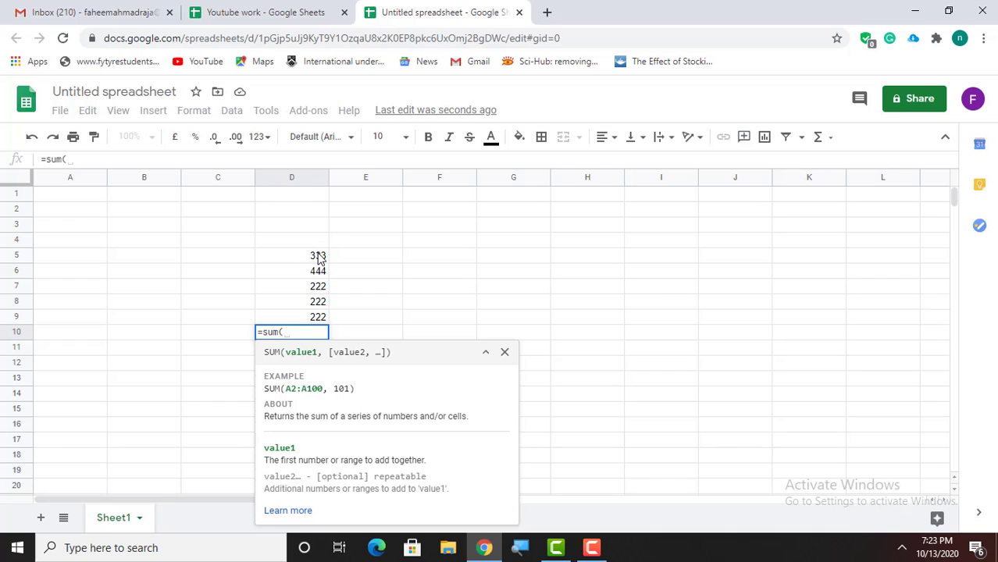
text(d)
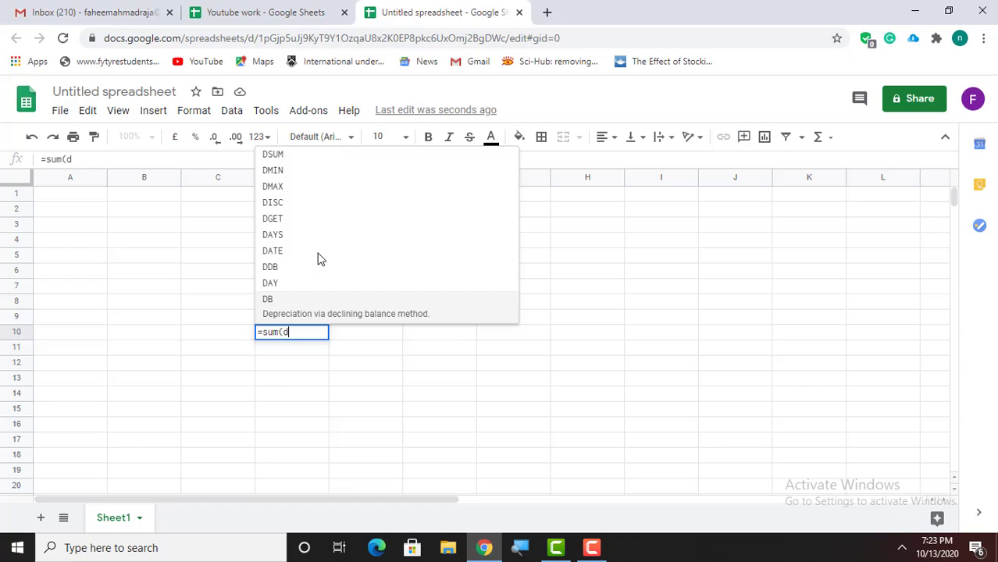
text(5)
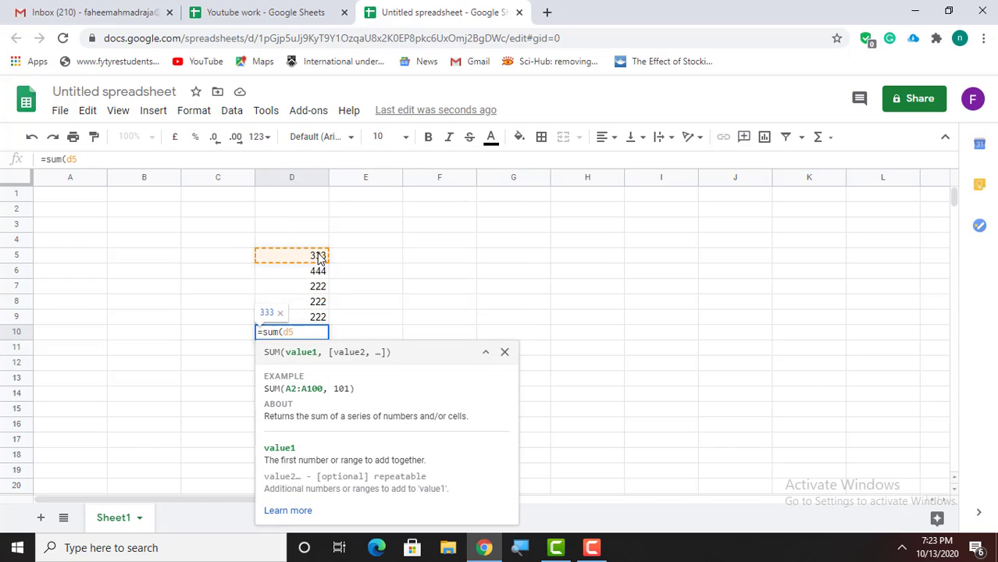
text(:)
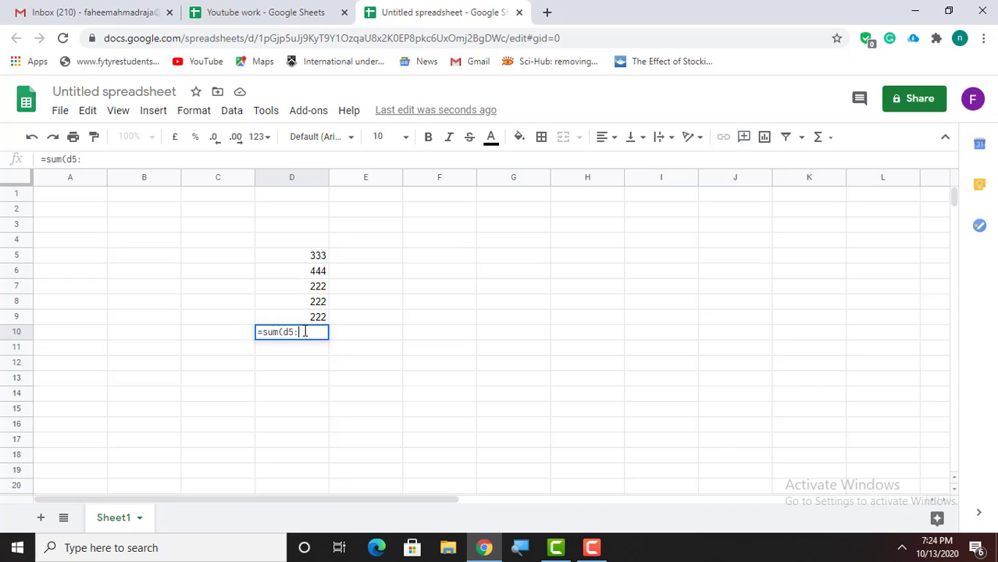
text(d)
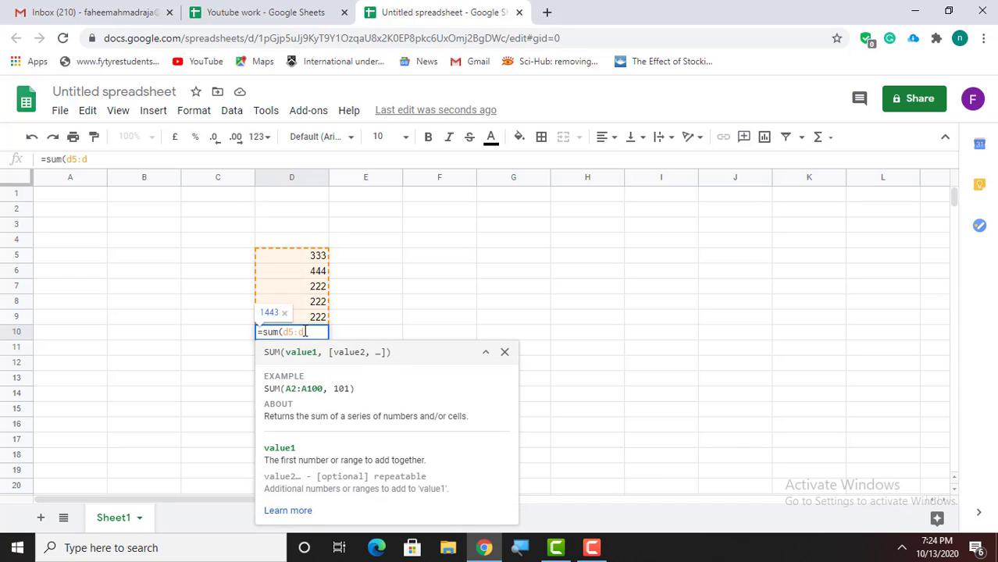
text(9))
key(Return)
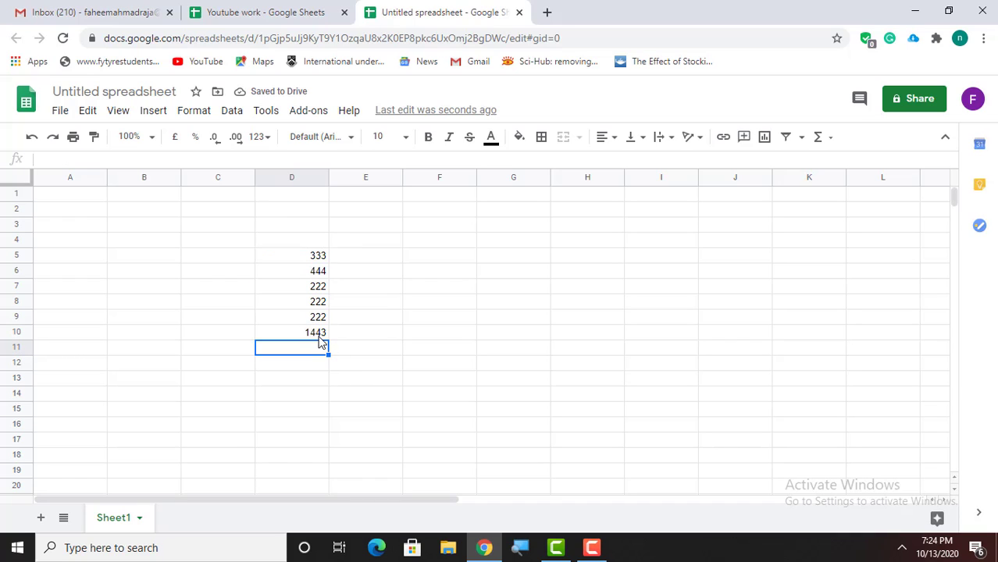
Select the range D5:D9 to check the numbers included in the sum.
click(313, 256)
key(shift+Down)
key(shift+Down)
key(shift+Down)
key(shift+Down)
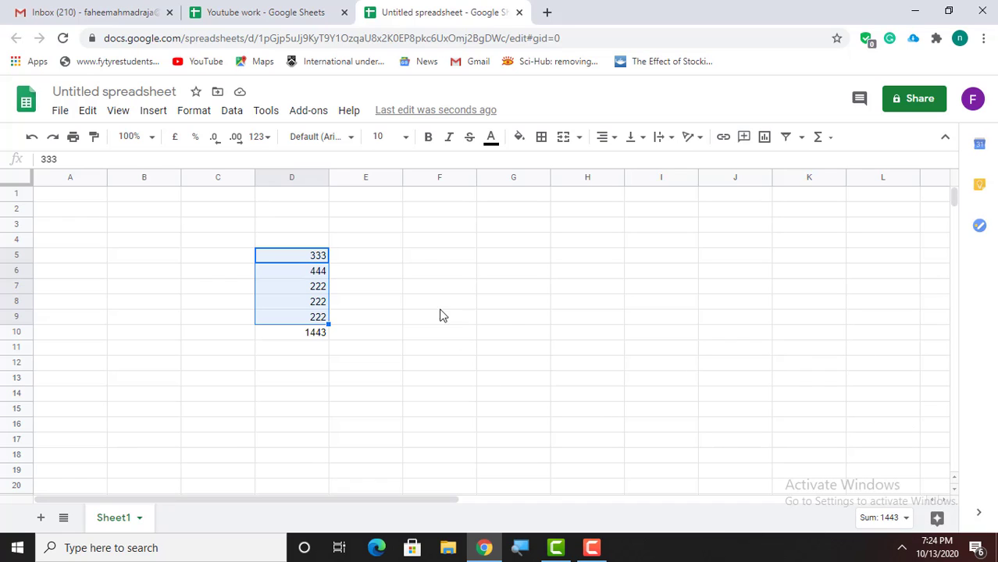
click(430, 287)
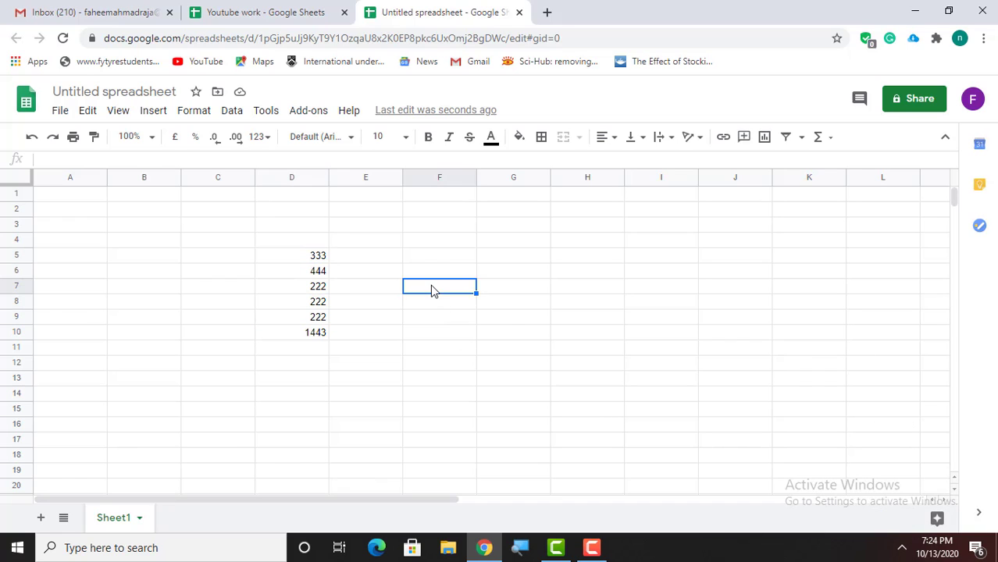
Fill cells E5 to E9 with the numbers 33, 33, 3, 3 and 3.
click(355, 256)
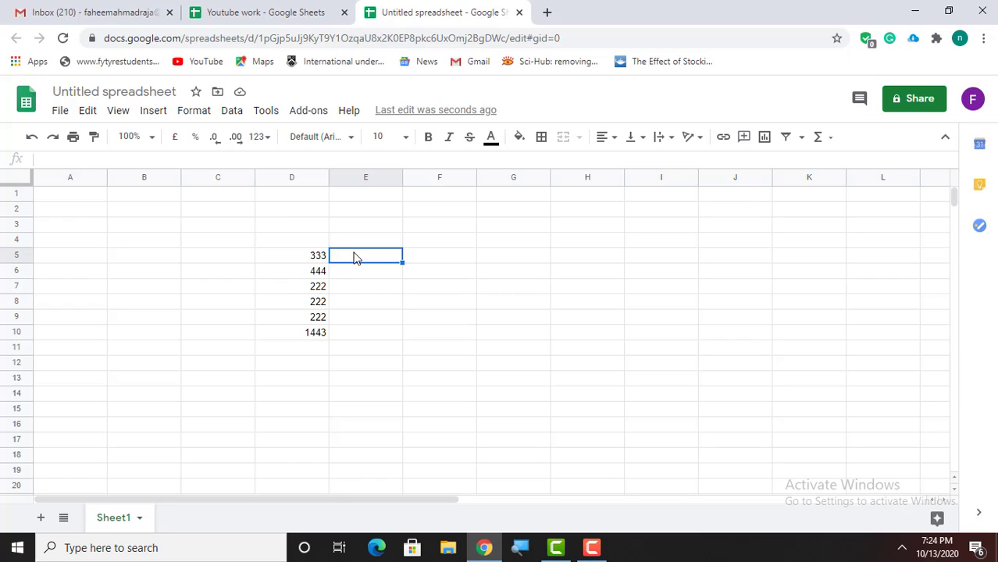
text(33)
key(Return)
text(33)
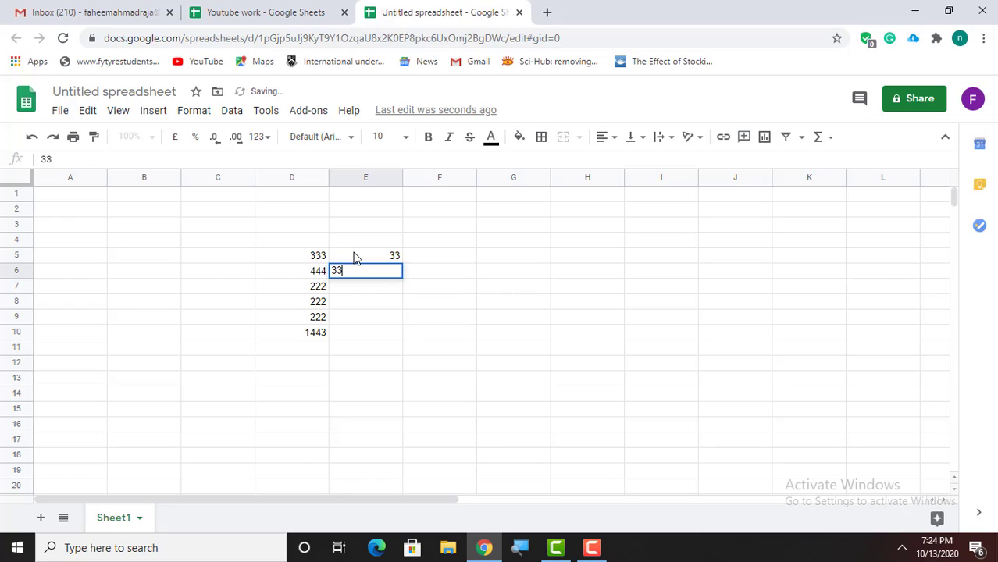
key(Return)
text(3)
key(Return)
key(Down)
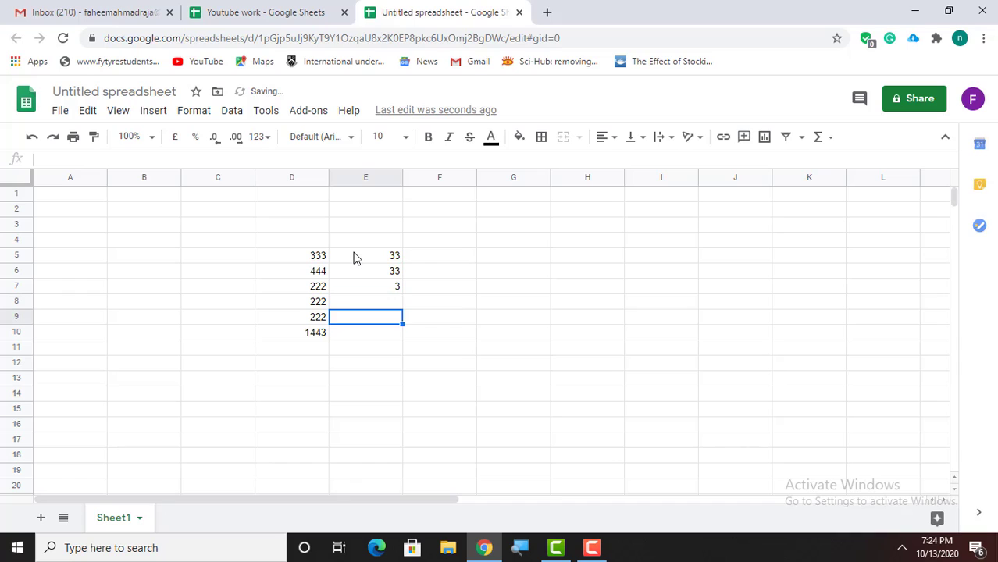
text(3)
key(Return)
key(Up)
key(Up)
text(3)
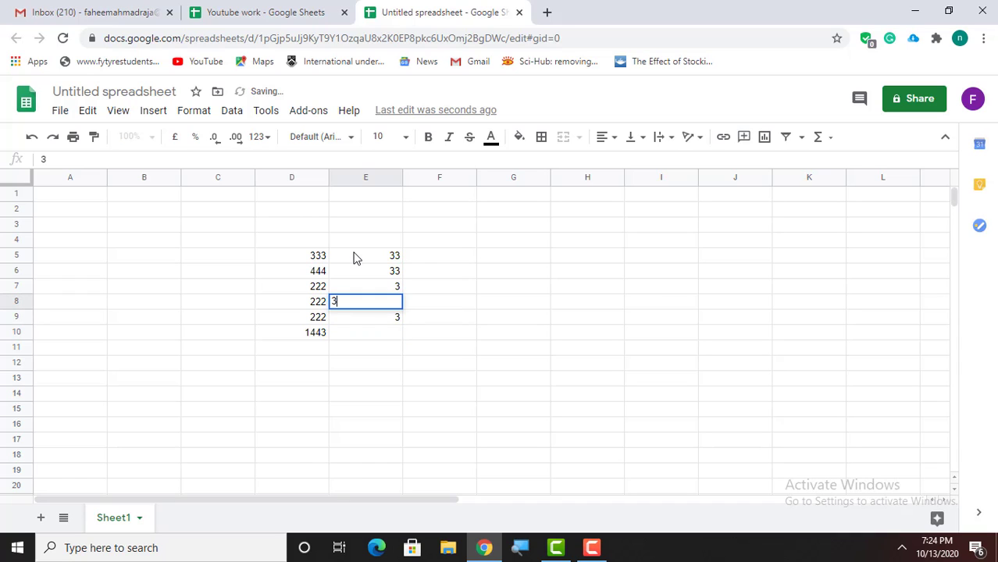
key(Return)
Fill cells F5 to F9 with the numbers 33, 333, 3333, 333 and 333.
key(Up)
key(Up)
key(Right)
key(Up)
key(Up)
text(33)
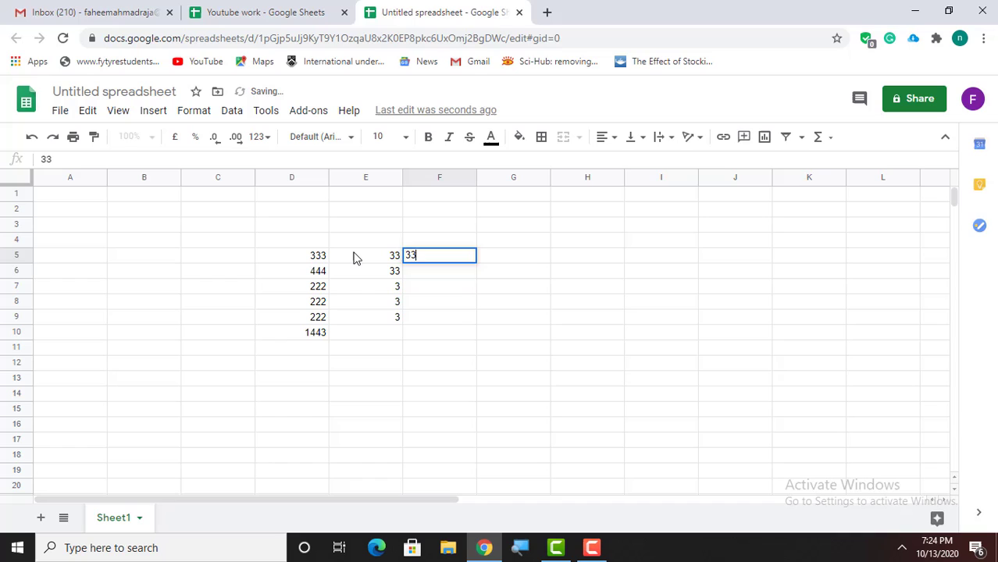
key(Return)
text(333)
key(Return)
text(3333)
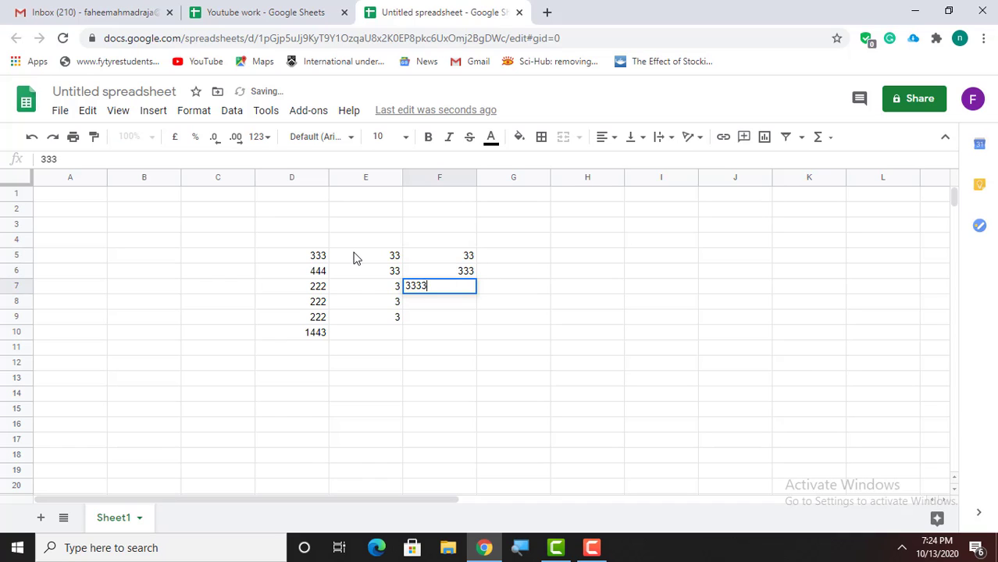
key(Return)
text(333)
key(Return)
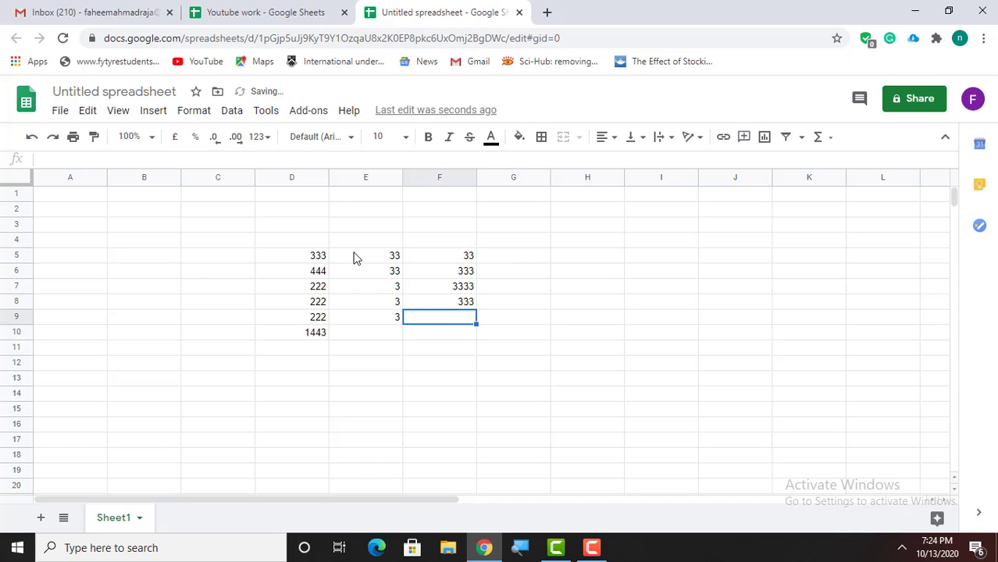
text(333)
key(Tab)
Enter a SUM formula in cell G5 with the range started at D5 and its end left open, =sum(D5:).
key(Up)
key(Up)
key(Up)
key(Up)
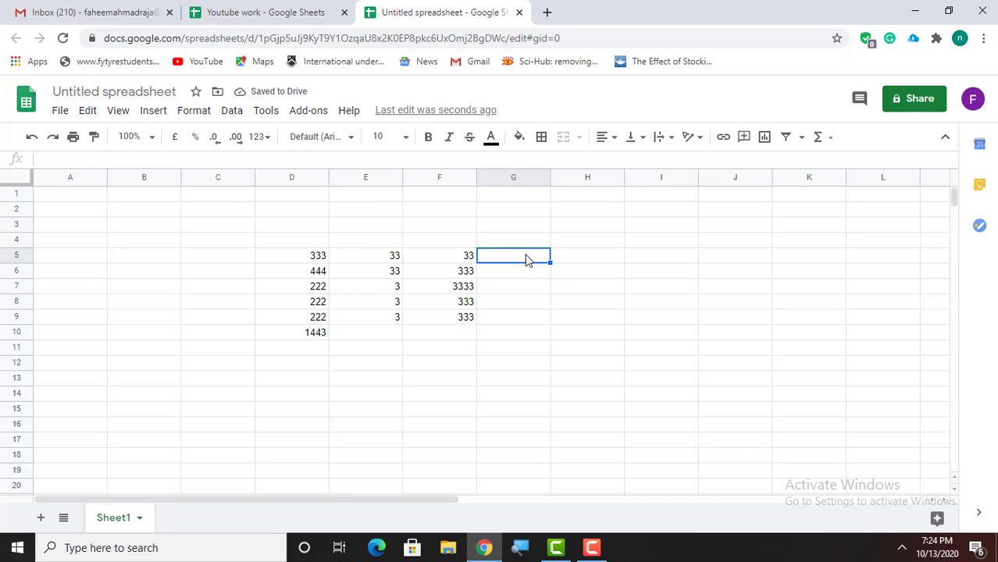
double_click(526, 259)
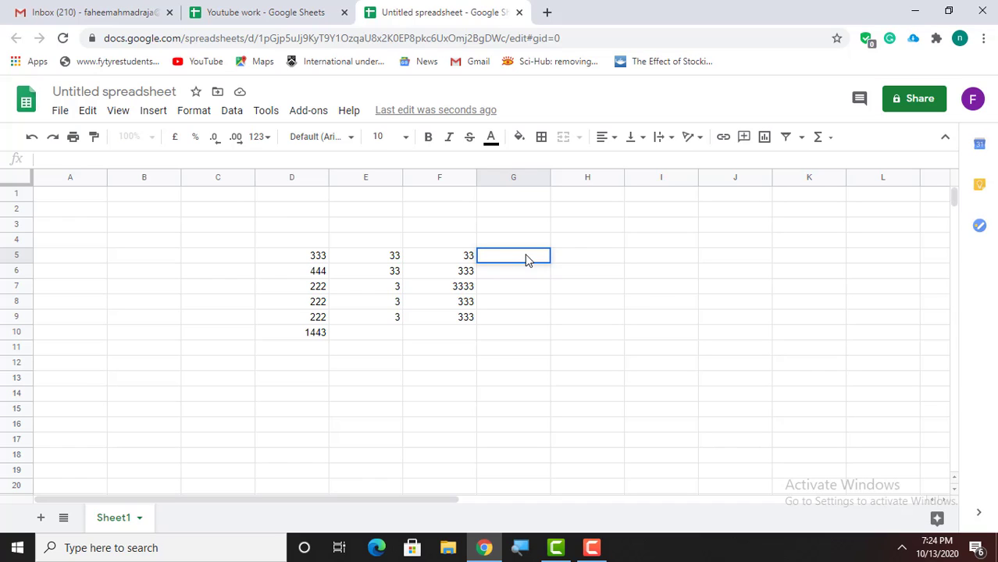
text(=)
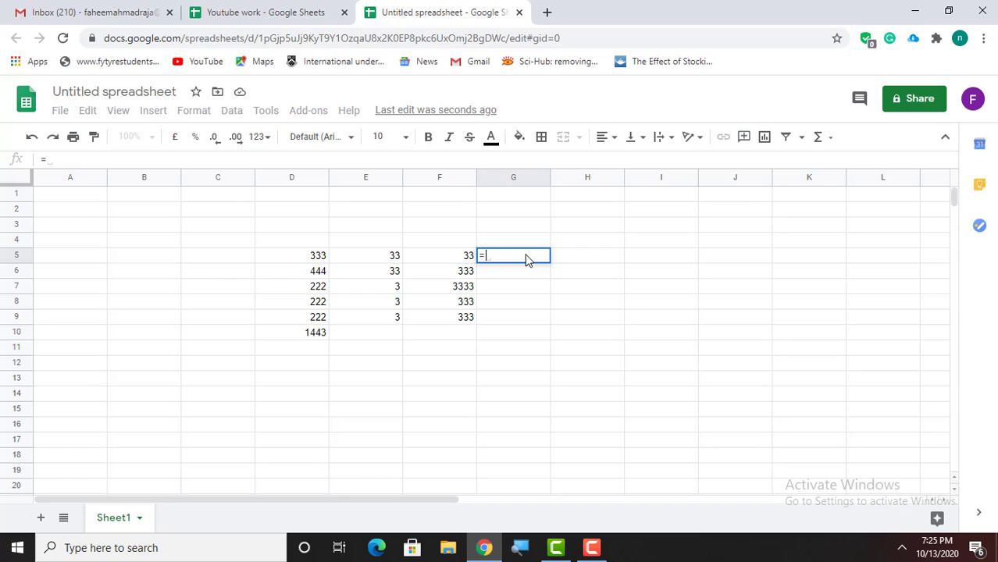
text(sum)
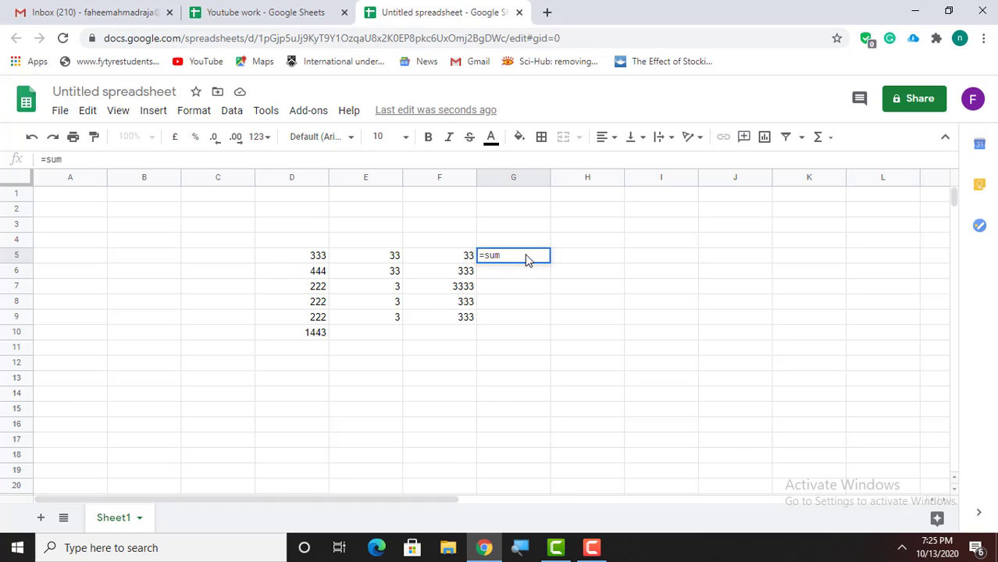
text(()
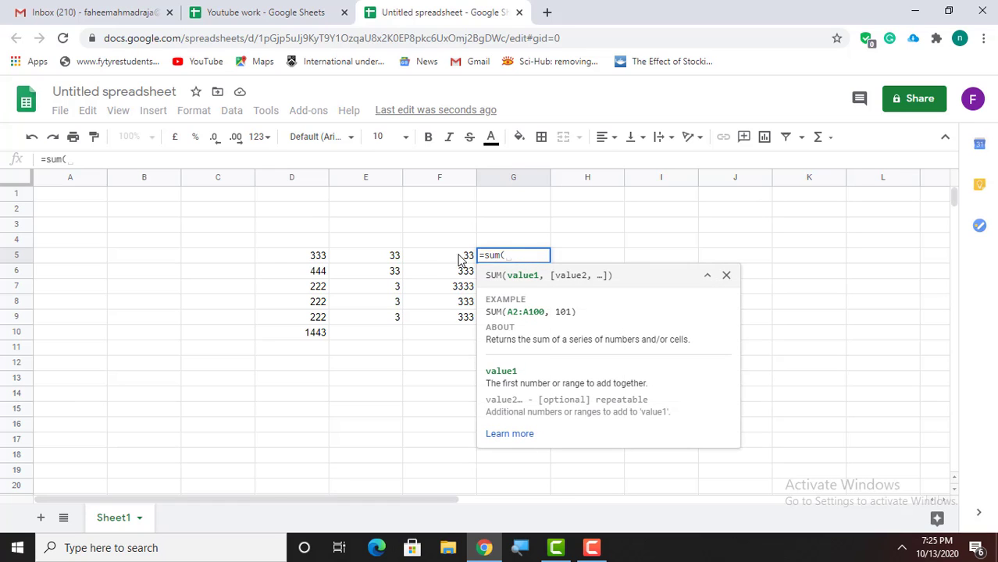
click(316, 259)
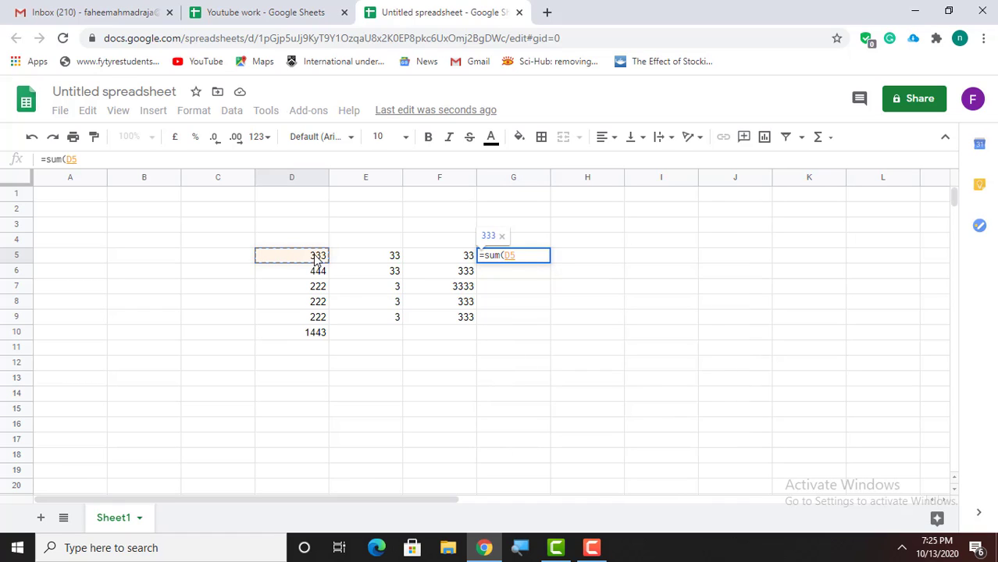
text(:)
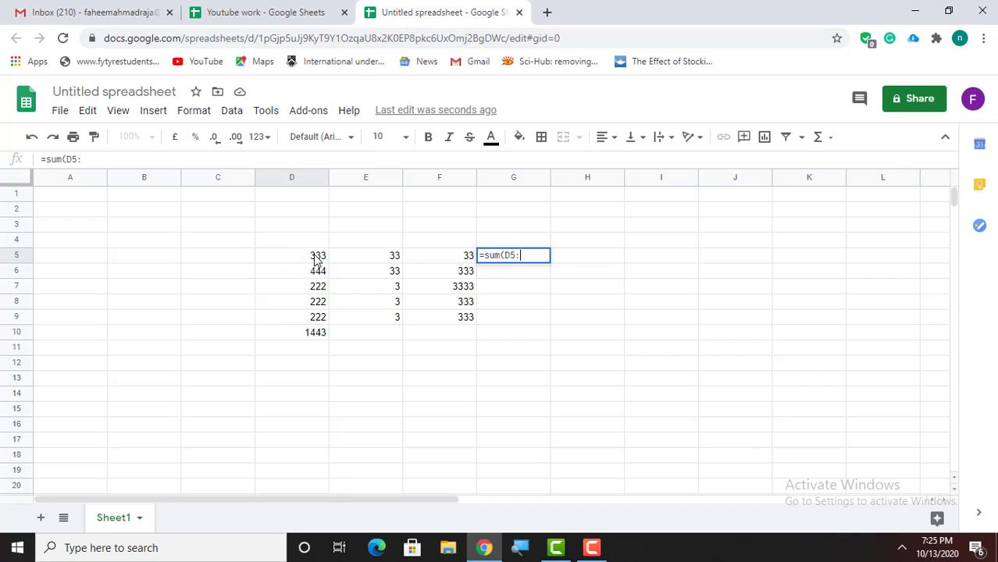
click(464, 259)
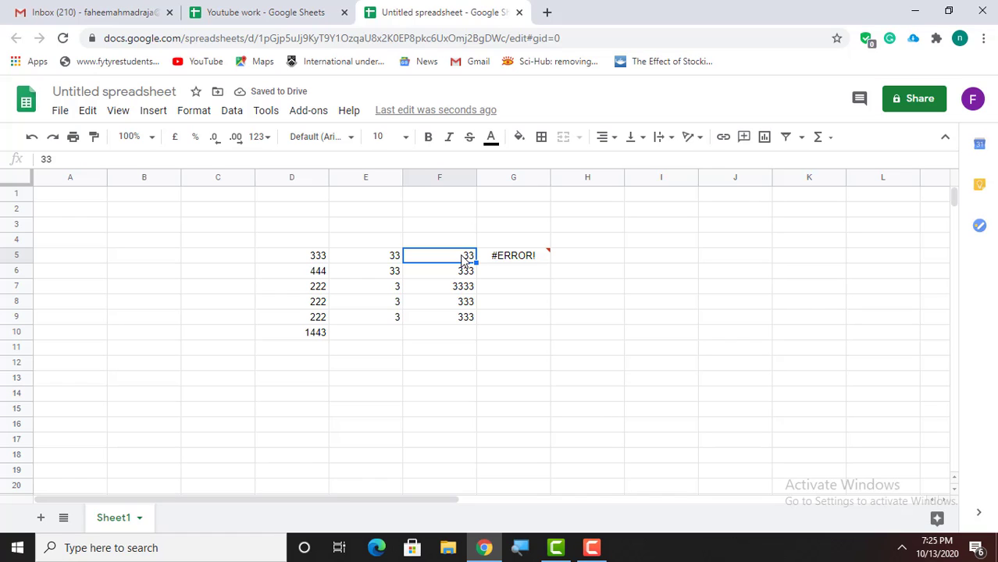
Complete the formula in cell G5 as =sum(D5:f5) to add up the numbers in row 5.
click(545, 257)
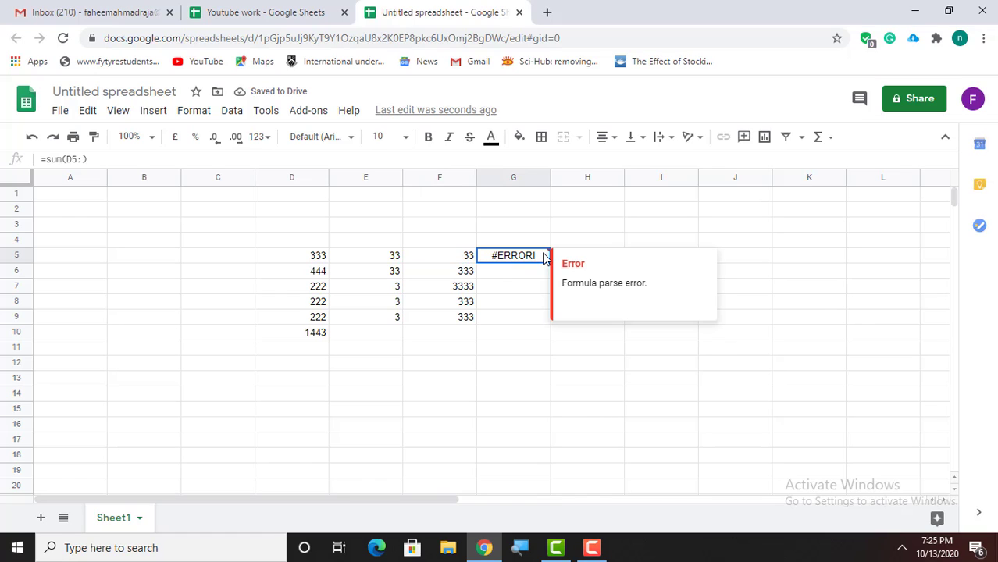
double_click(545, 257)
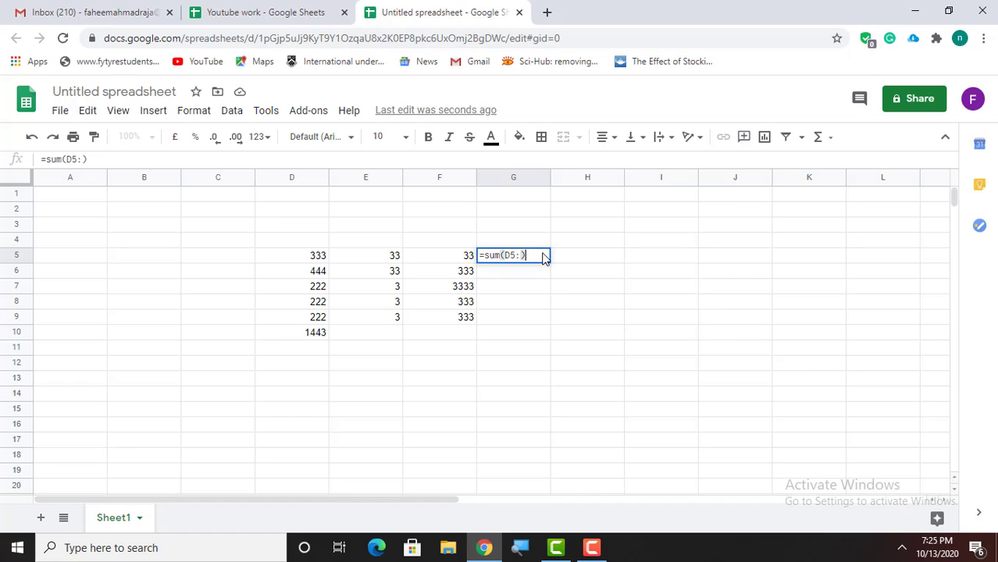
key(Left)
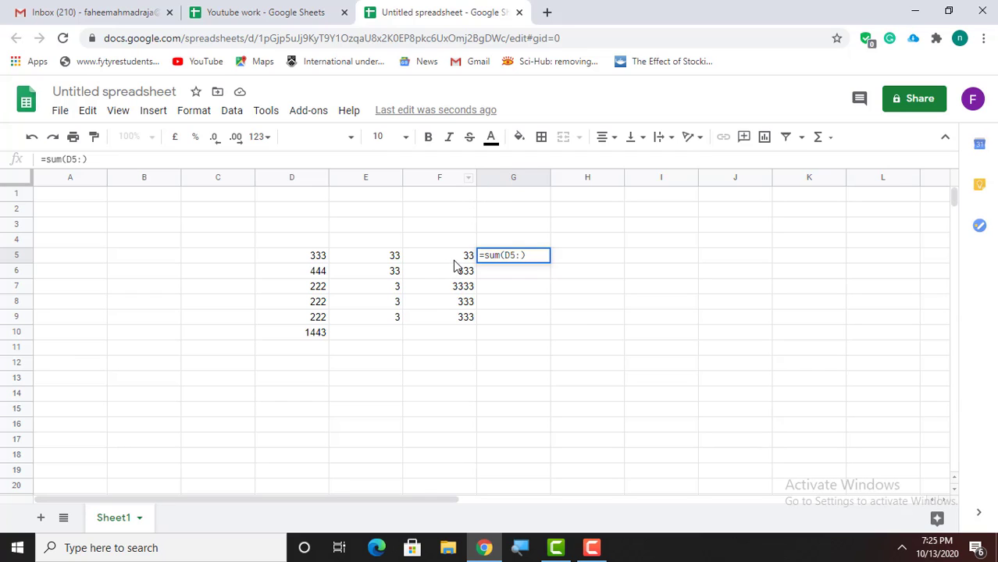
text(f)
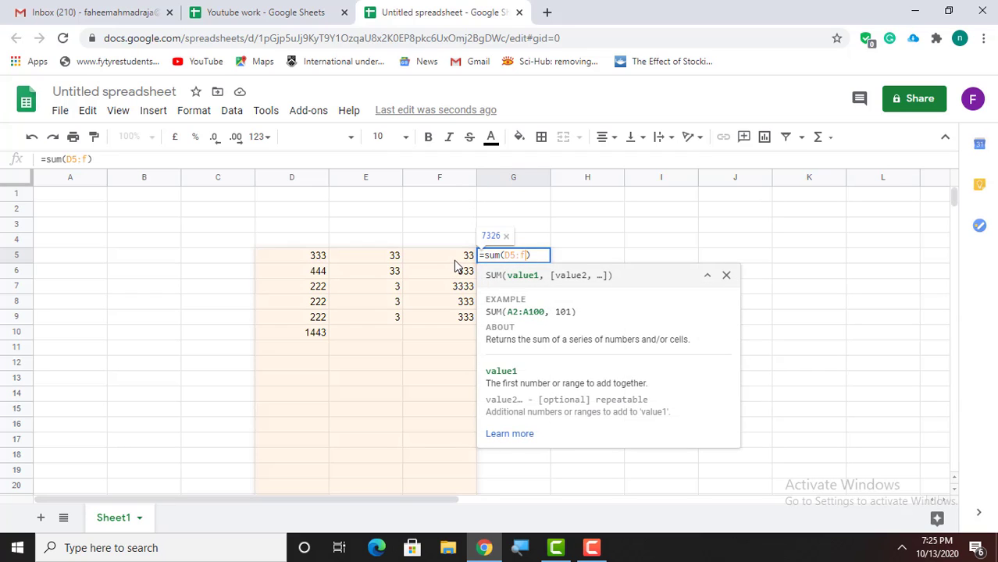
text(5)
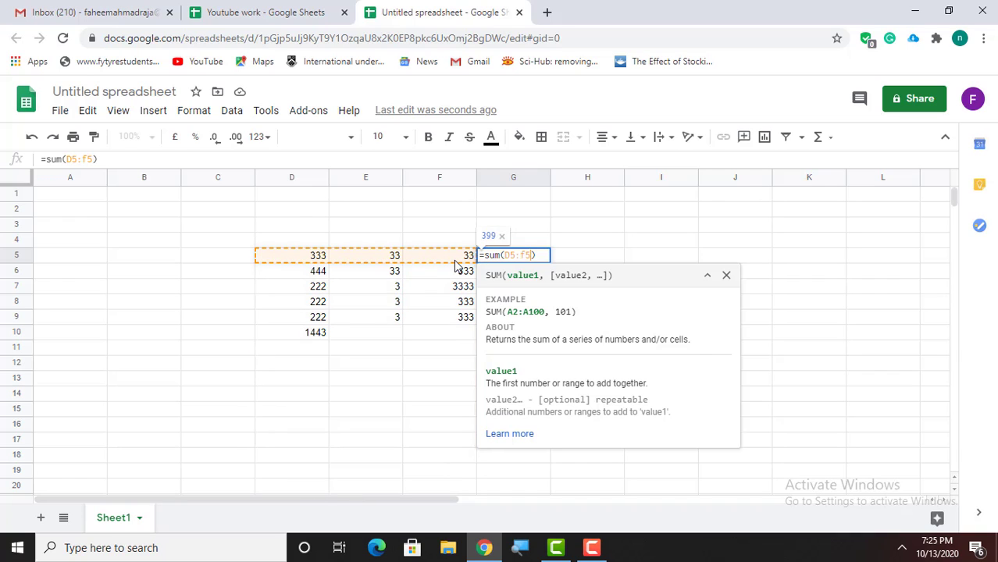
key(Return)
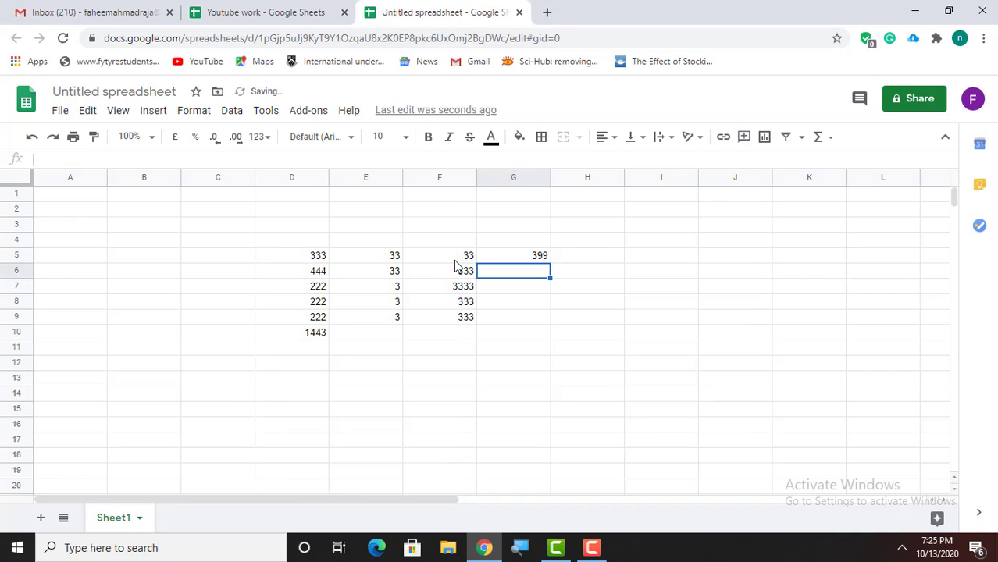
Select the range D5:F5 to check the numbers included in the row 5 sum.
click(521, 258)
click(313, 247)
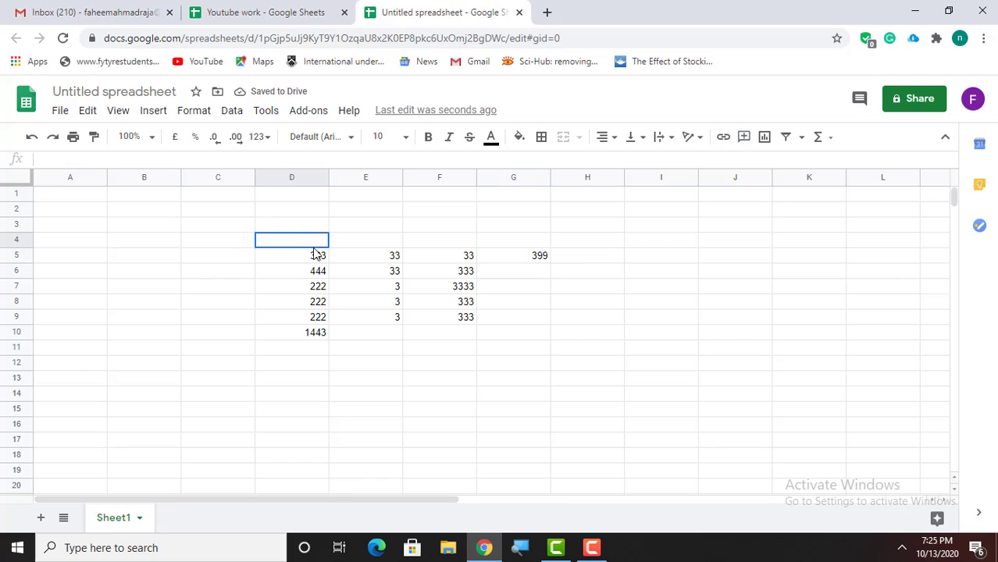
click(314, 259)
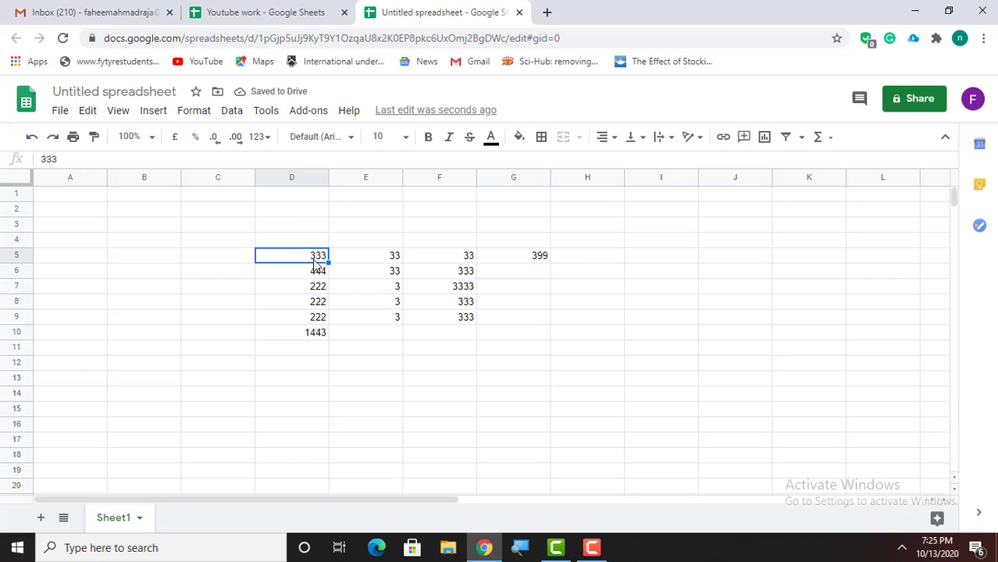
key(shift+Right)
key(shift+Right)
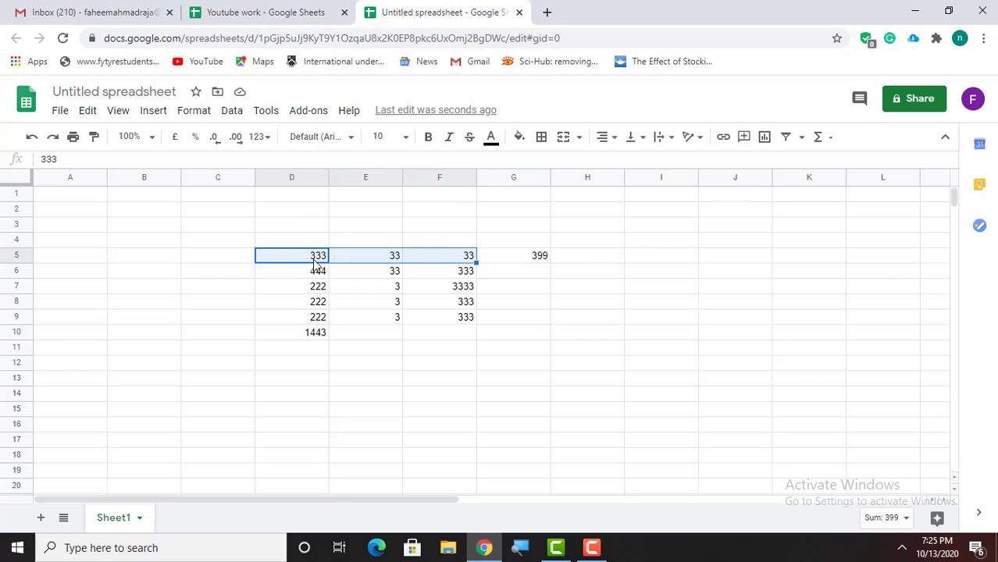
key(shift+Left)
key(shift+Right)
click(532, 270)
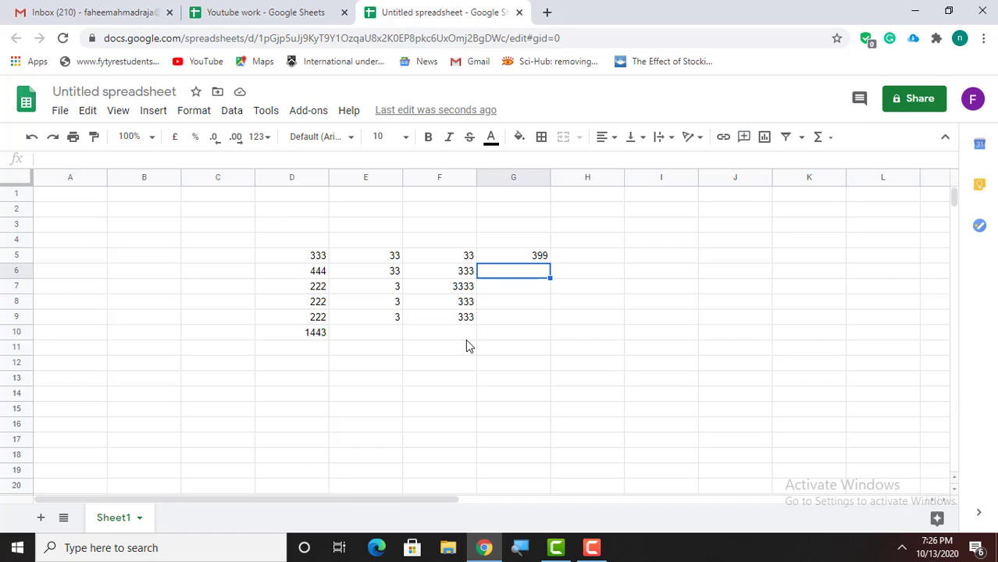
Copy the sum formula from cell D10 across to cells E10 and F10 with the fill handle.
click(372, 335)
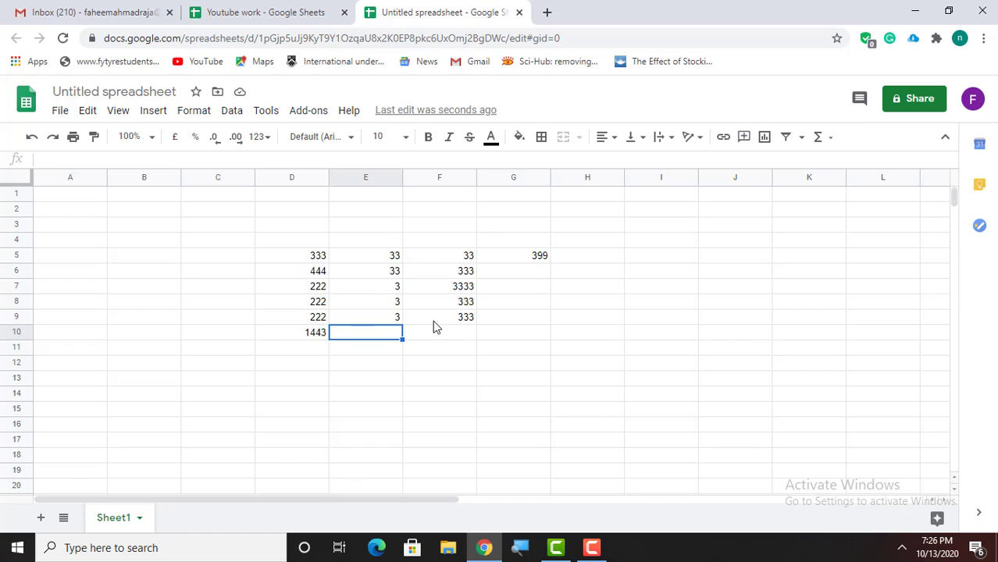
click(322, 332)
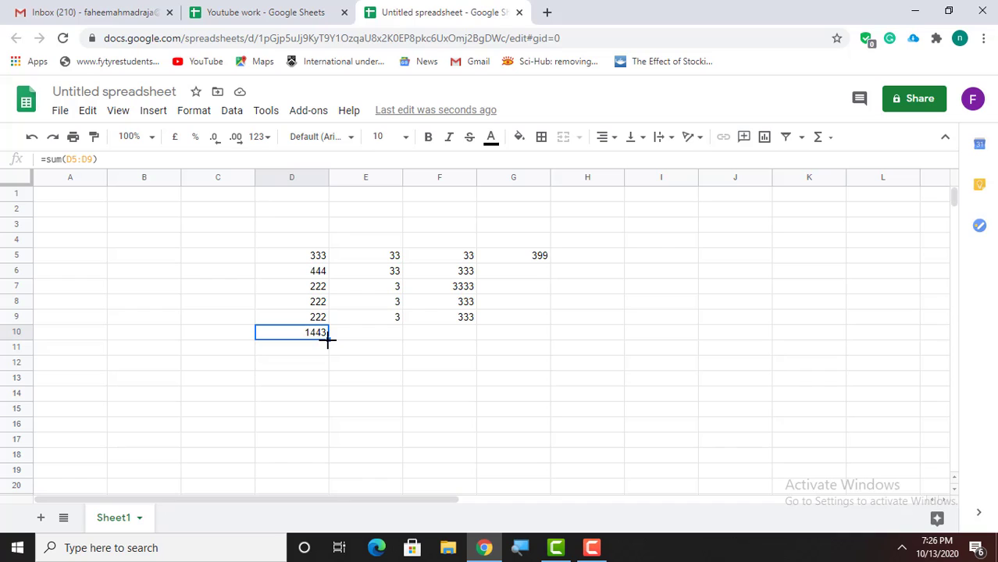
drag(329, 340, 439, 337)
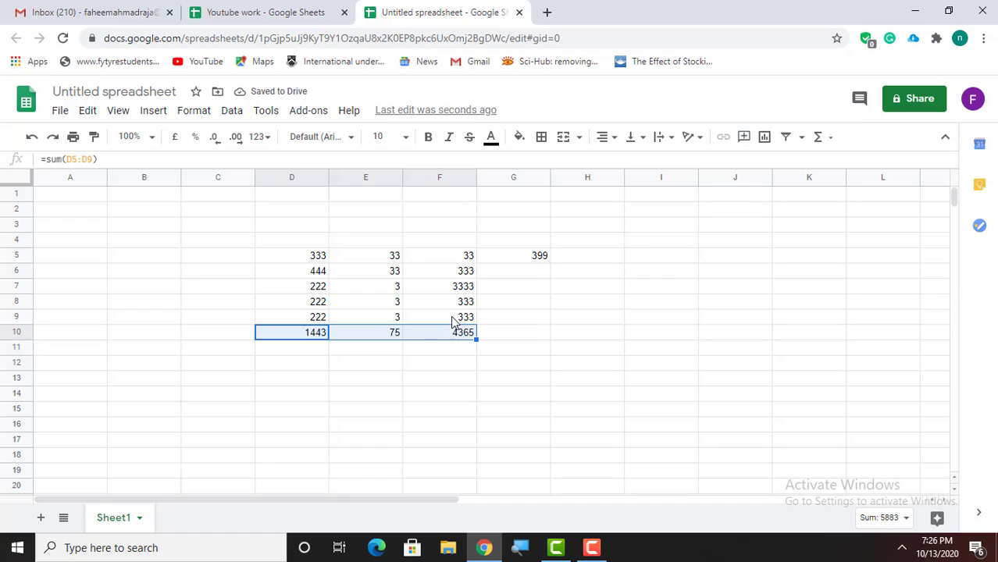
Copy the row sum formula from cell G5 down to cells G6 through G10 with the fill handle.
click(472, 258)
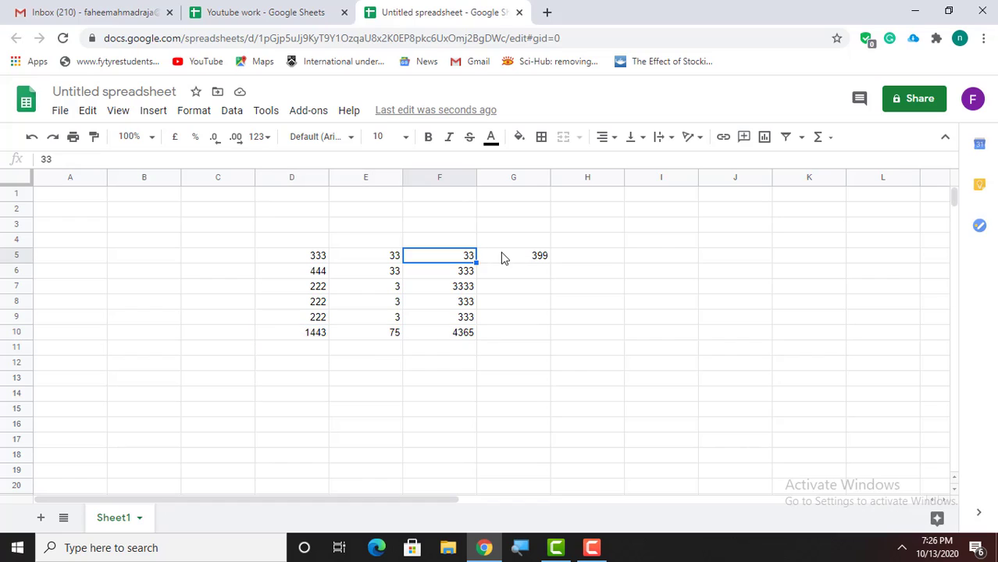
click(511, 259)
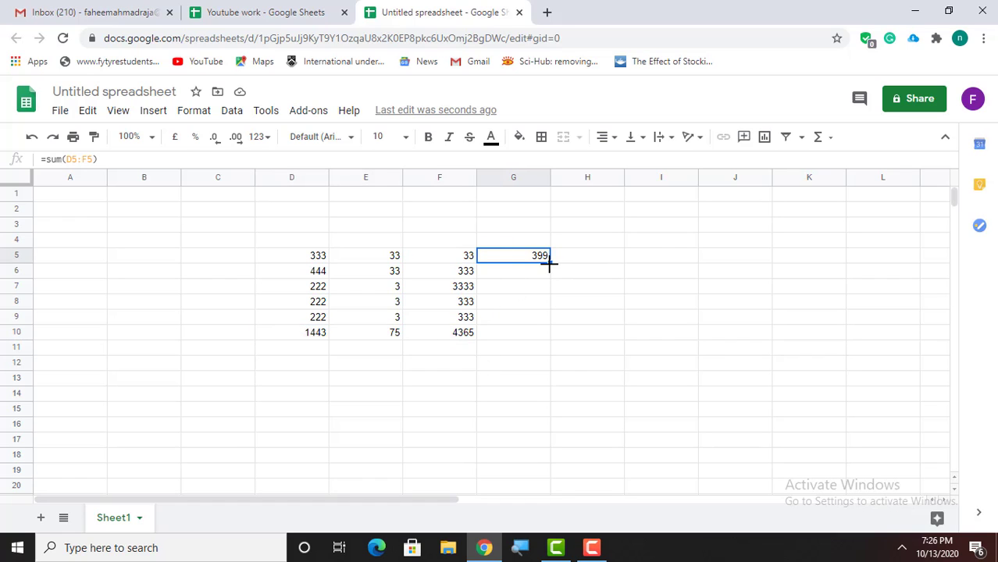
drag(551, 299, 550, 331)
click(597, 291)
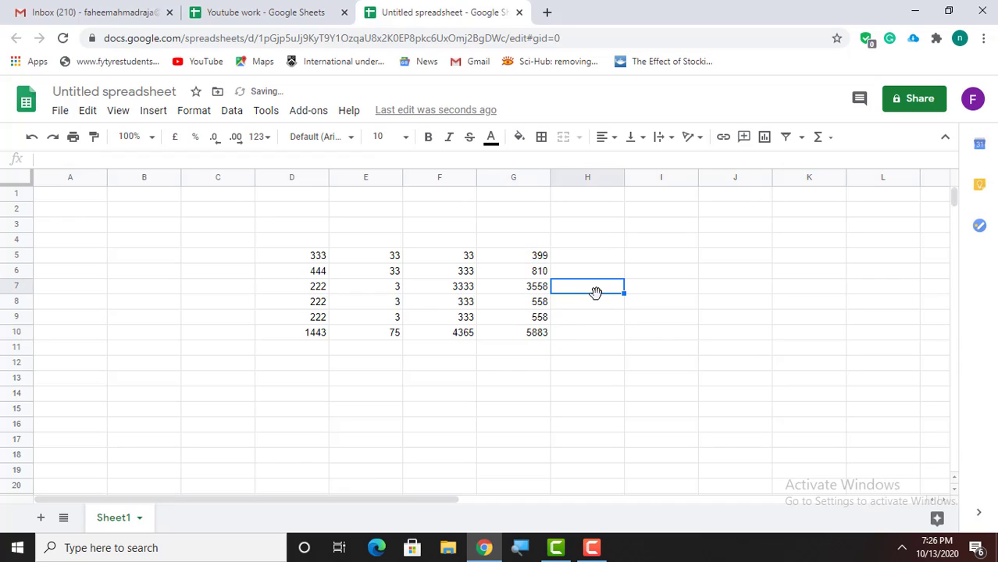
Select the ranges D5:F5 and D6:F6 in turn to compare their sums with the totals in column G.
click(317, 258)
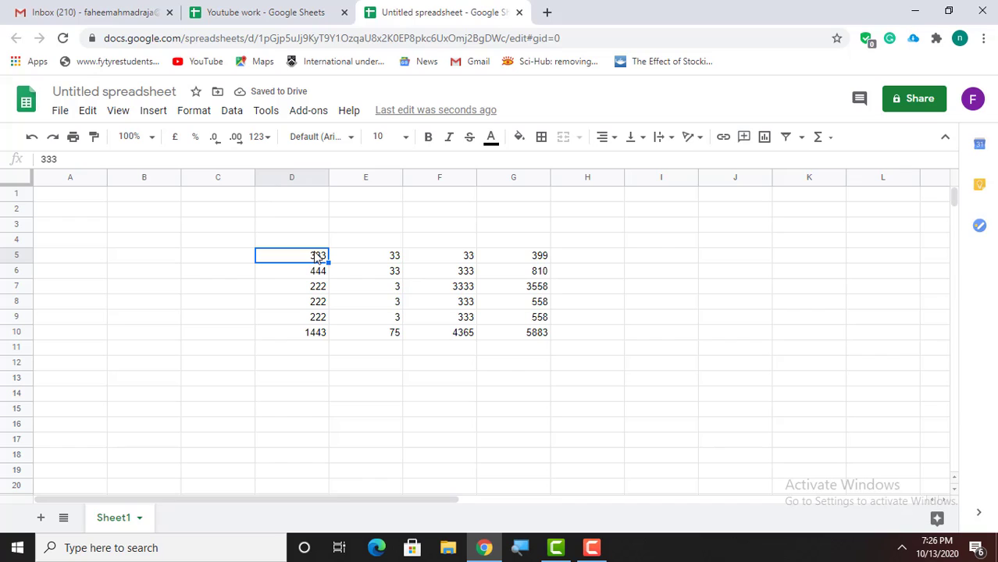
key(shift+Right)
key(shift+Right)
key(shift+Right)
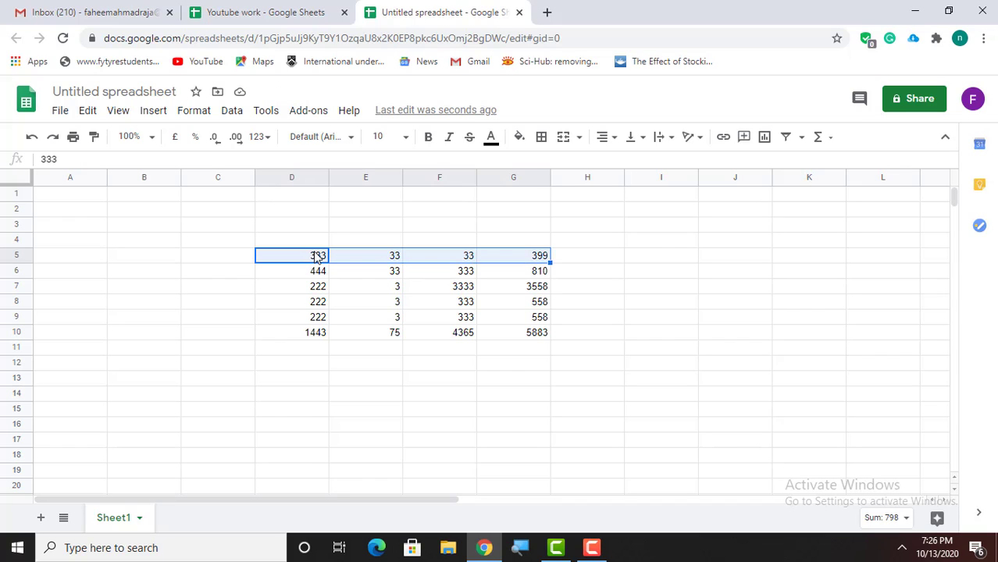
key(shift+Left)
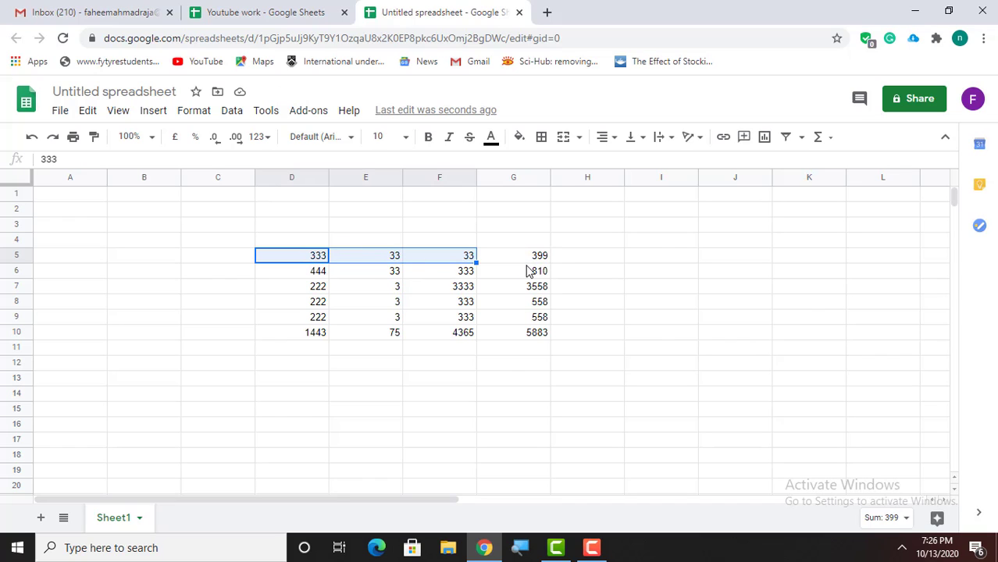
click(327, 278)
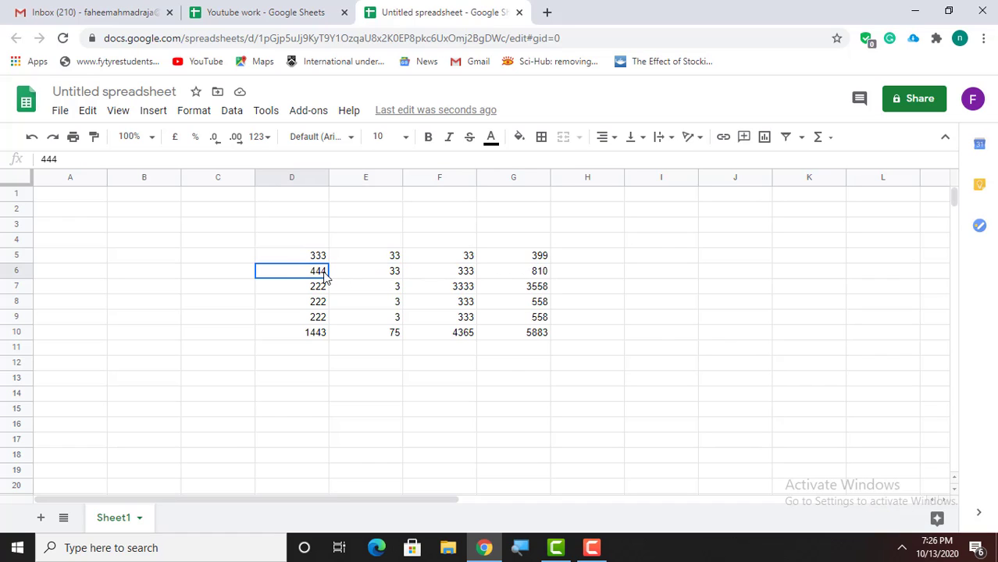
key(shift+Right)
key(shift+Right)
key(shift+Right)
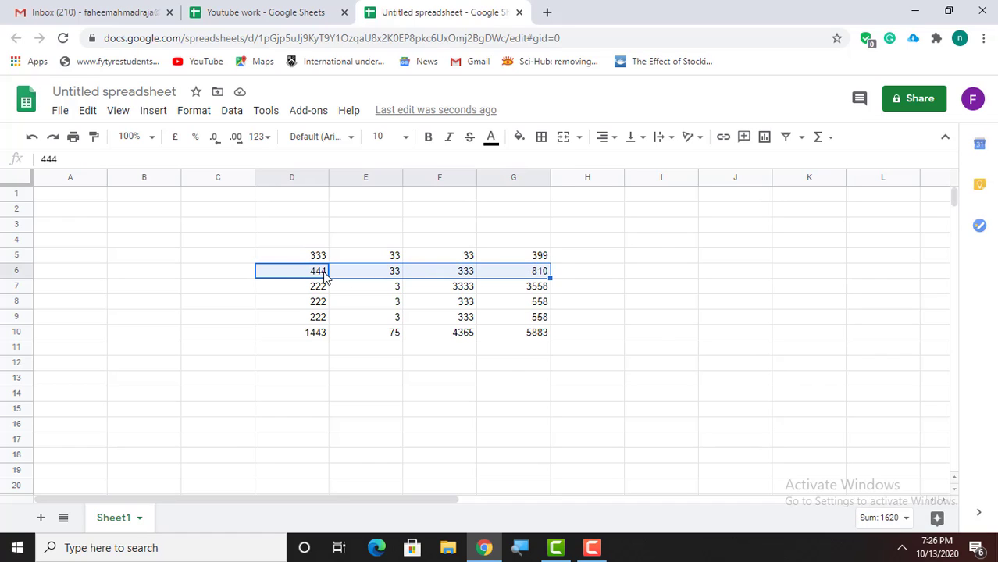
key(shift+Left)
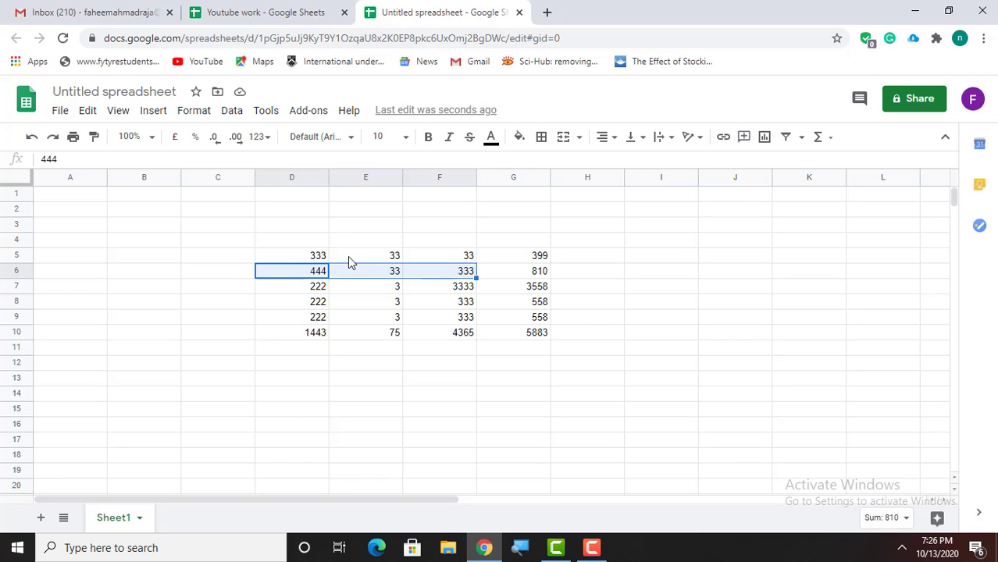
Select the range E5:E9 to compare its sum with the column total in E10.
click(389, 262)
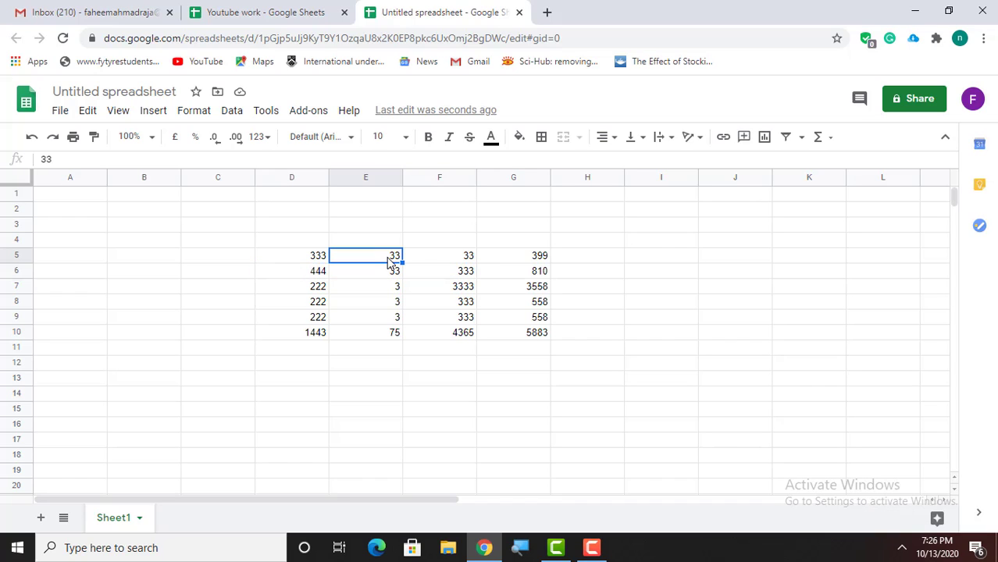
key(shift+Down)
key(shift+Down)
key(shift+Down)
key(shift+Down)
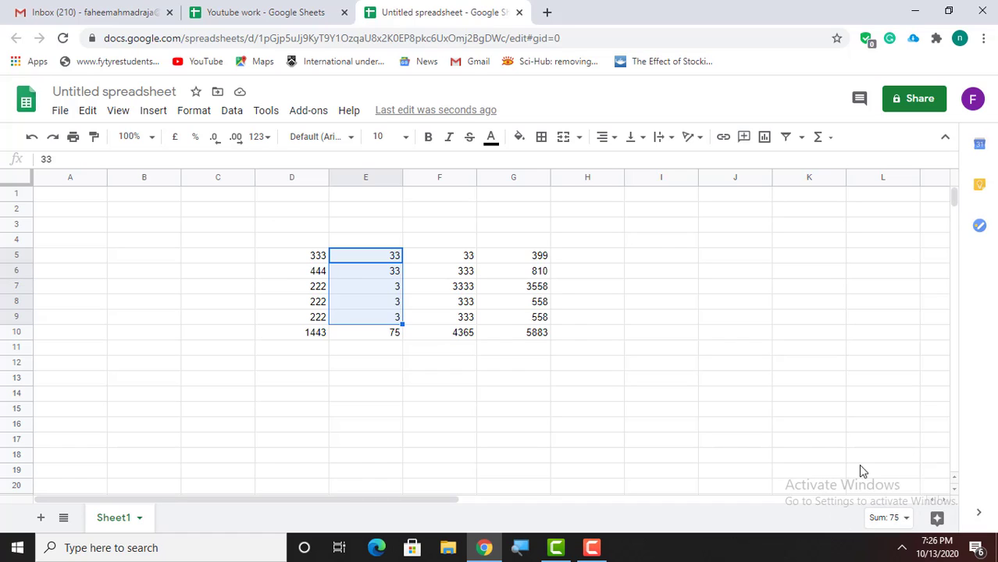
click(634, 275)
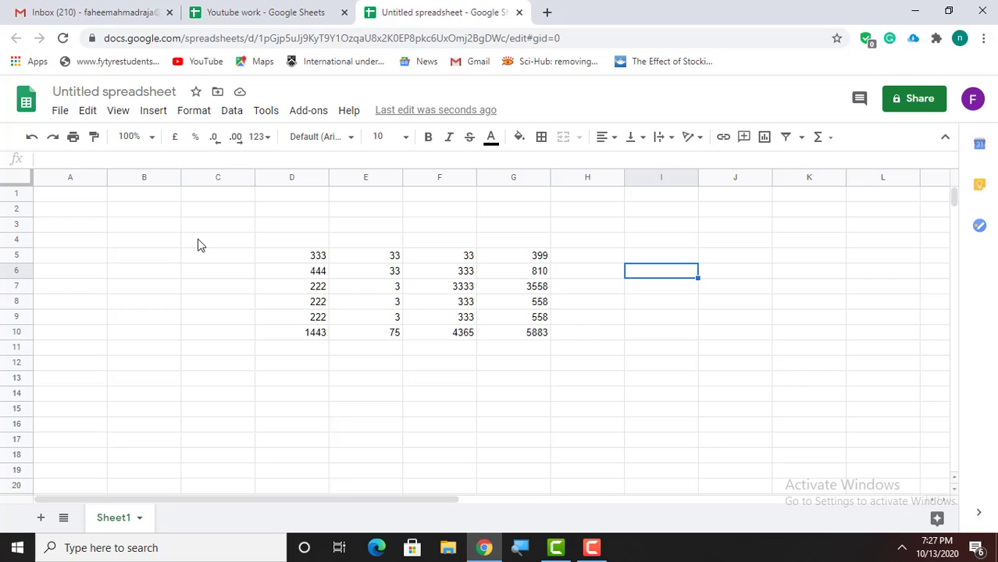
click(594, 548)
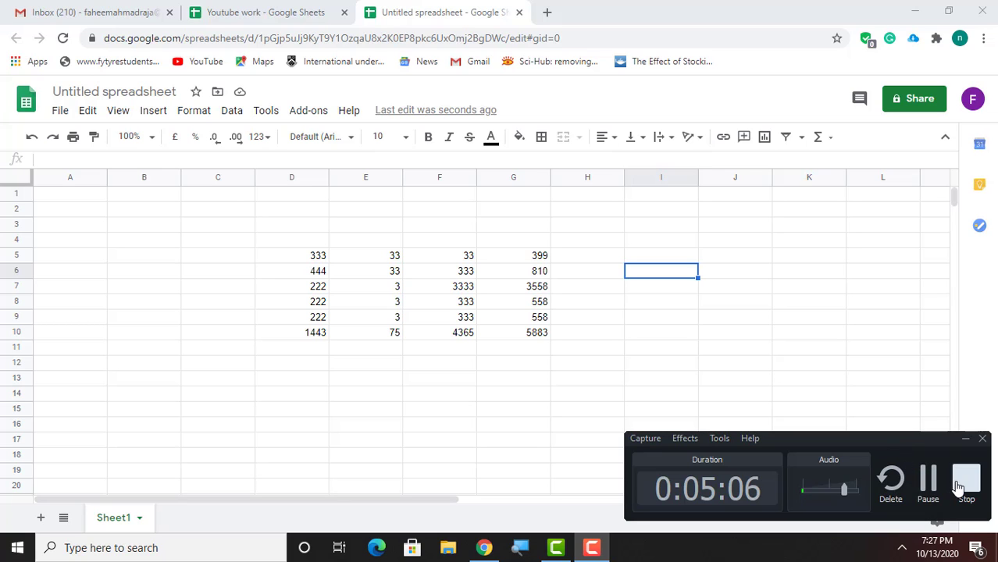
click(963, 479)
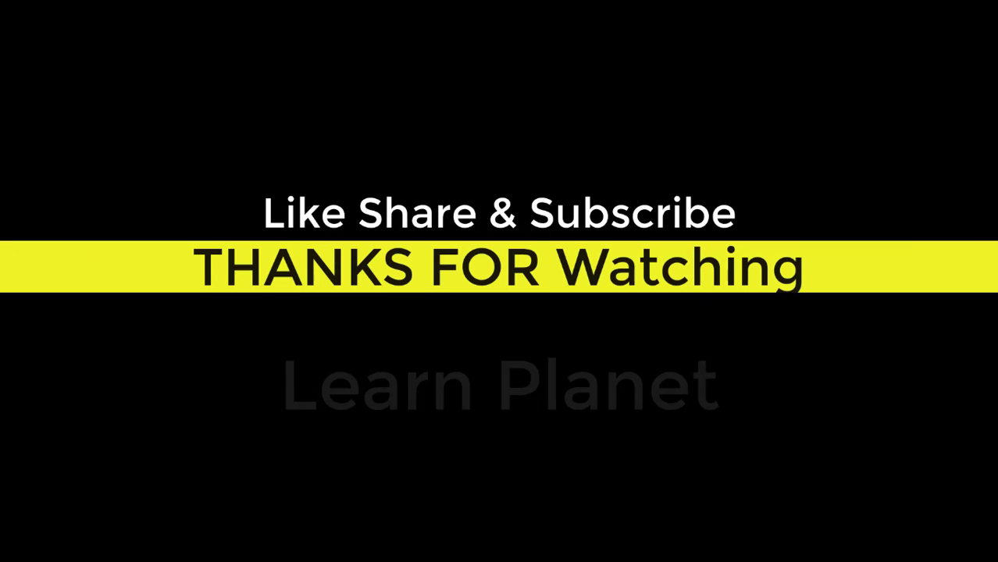